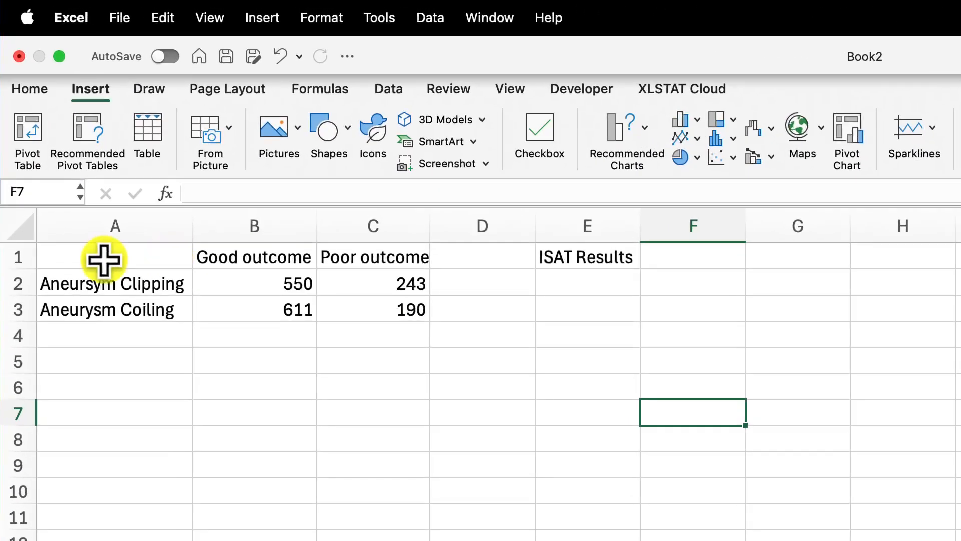
# Step: Insert the recommended clustered column chart for the table in A1:C3 and position it below the table
pyautogui.click(112, 126)
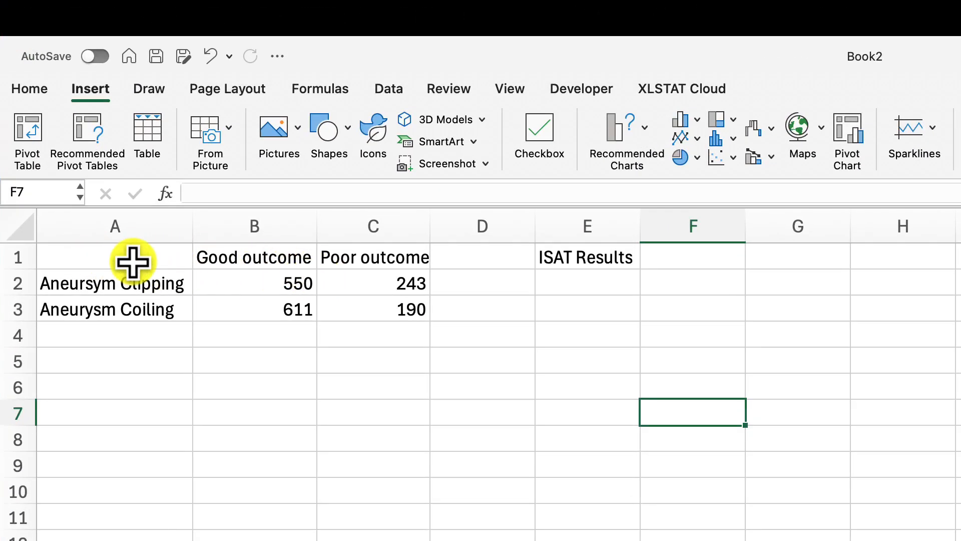
pyautogui.moveTo(133, 261); pyautogui.dragTo(369, 318)
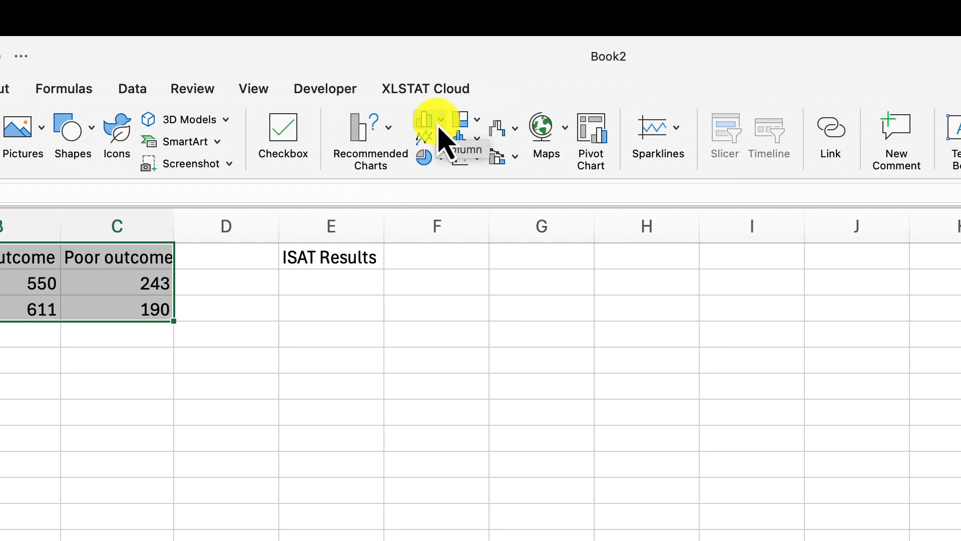
pyautogui.click(440, 120)
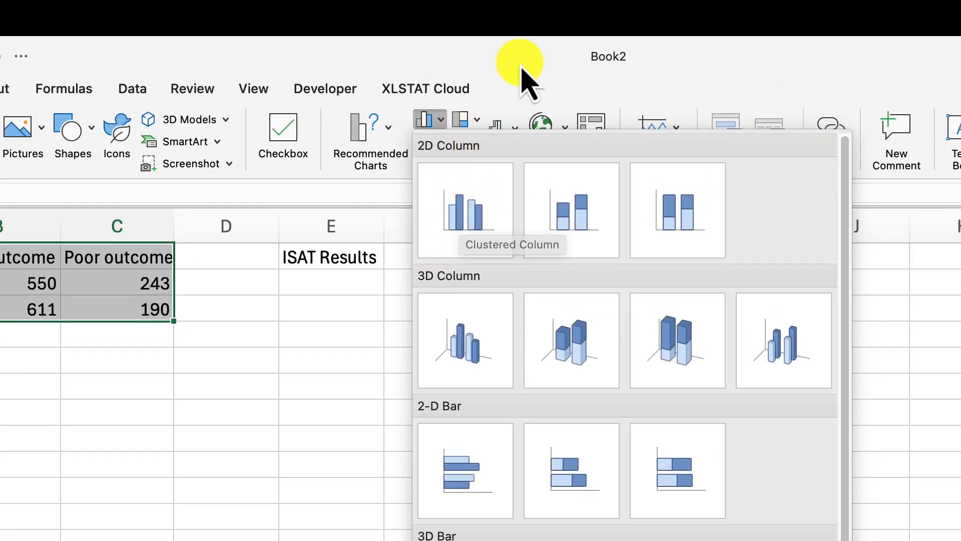
pyautogui.click(522, 69)
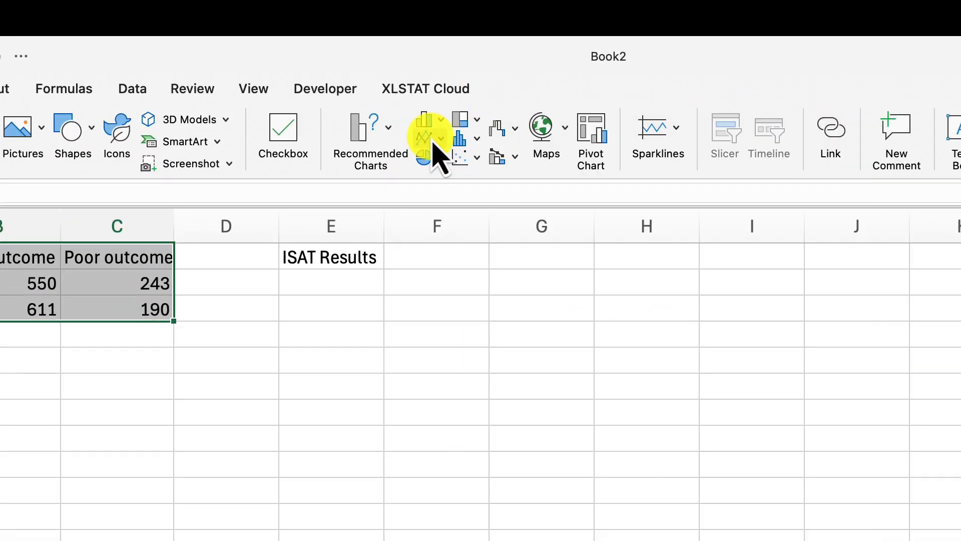
pyautogui.click(389, 135)
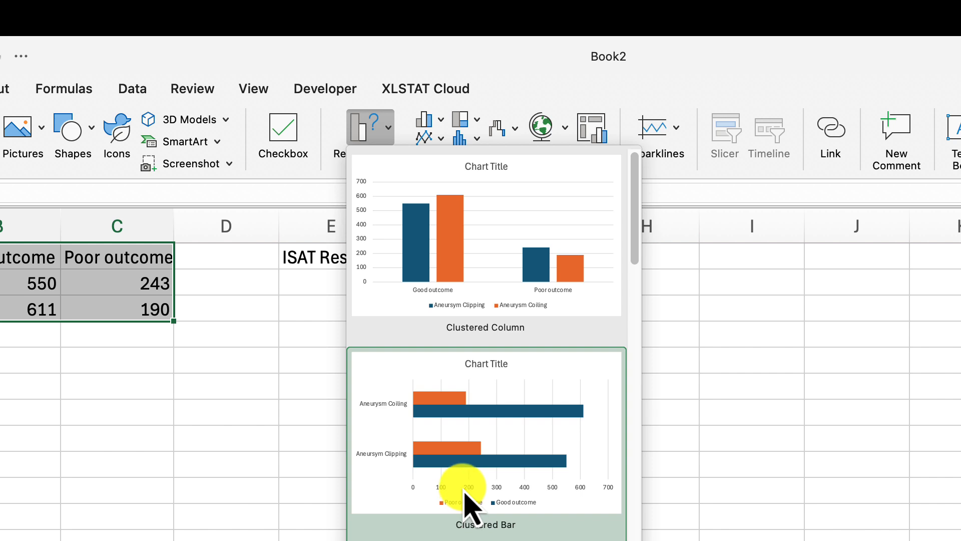
pyautogui.click(482, 282)
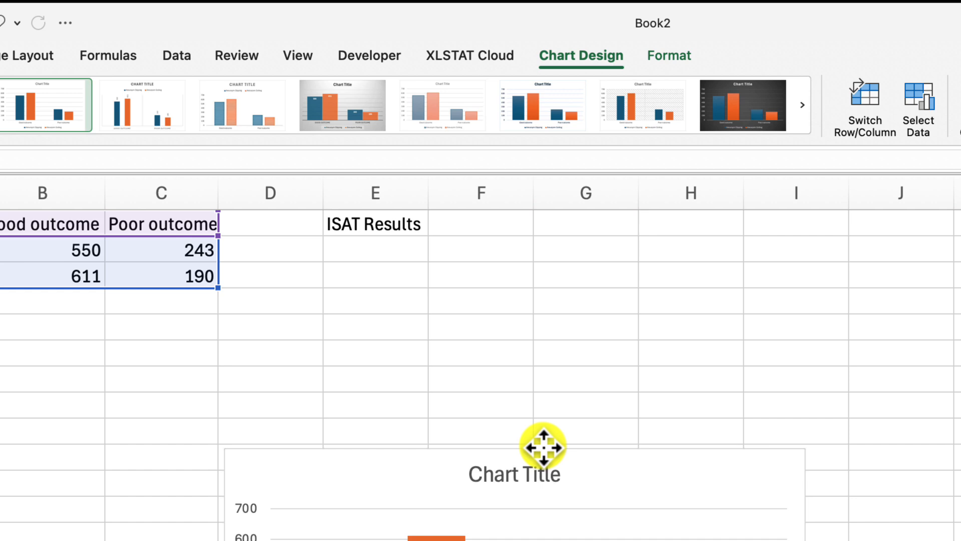
pyautogui.moveTo(498, 480); pyautogui.dragTo(142, 400)
pyautogui.moveTo(398, 208); pyautogui.dragTo(399, 208)
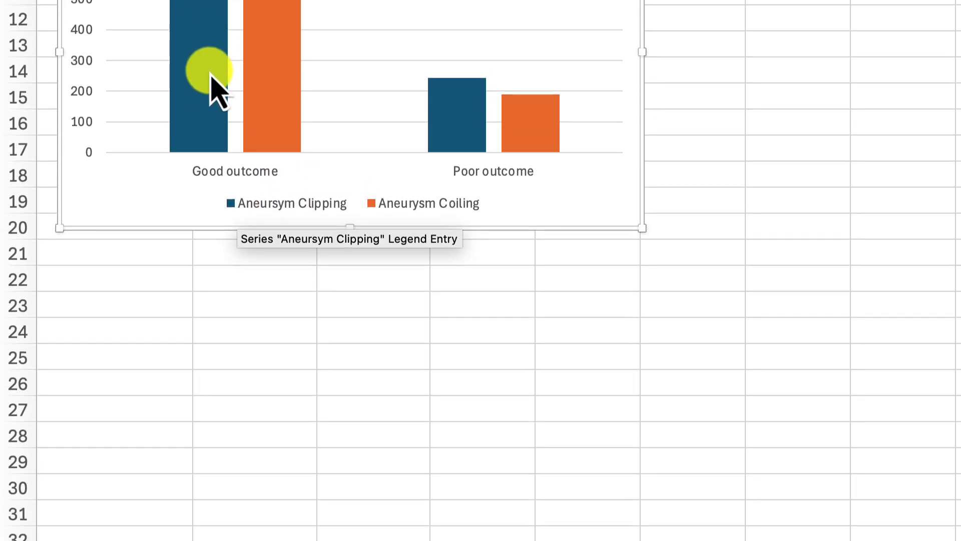
# Step: Open the chart's data source settings and set the horizontal axis labels to the treatment names in A2:A3
pyautogui.moveTo(205, 31)
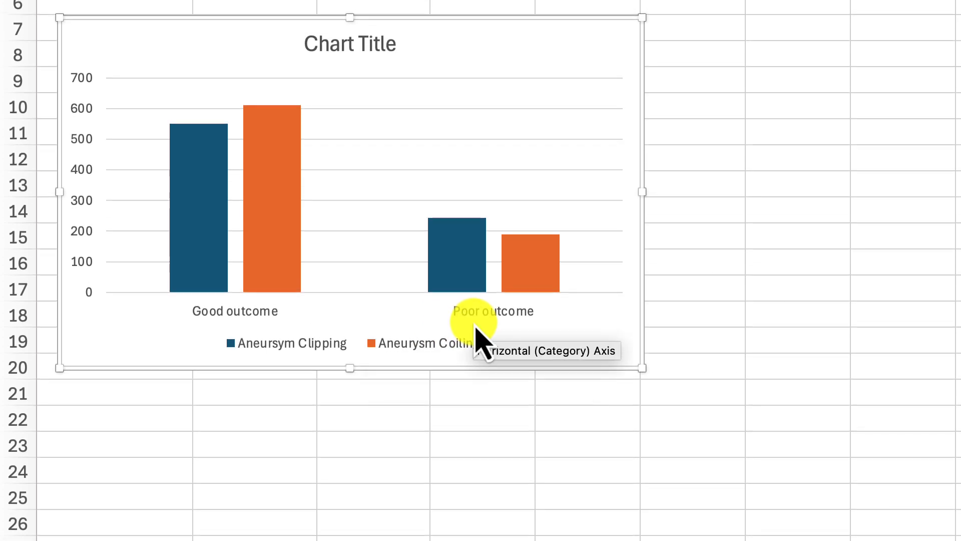
pyautogui.moveTo(432, 234)
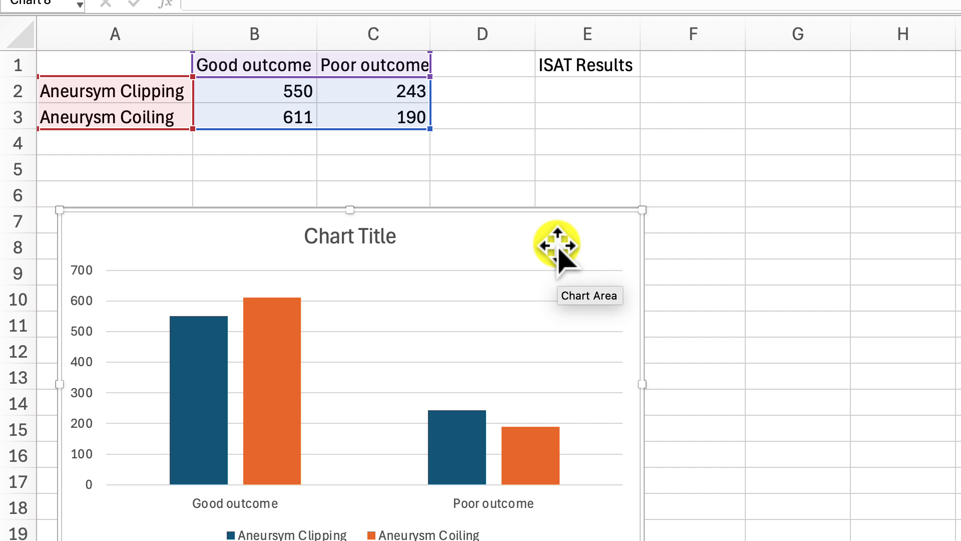
pyautogui.press('super')
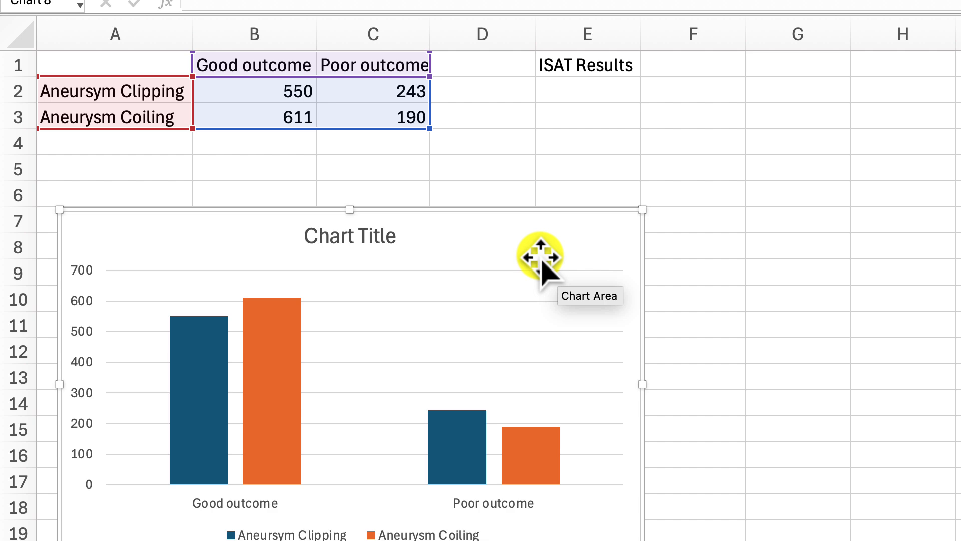
pyautogui.press('super')
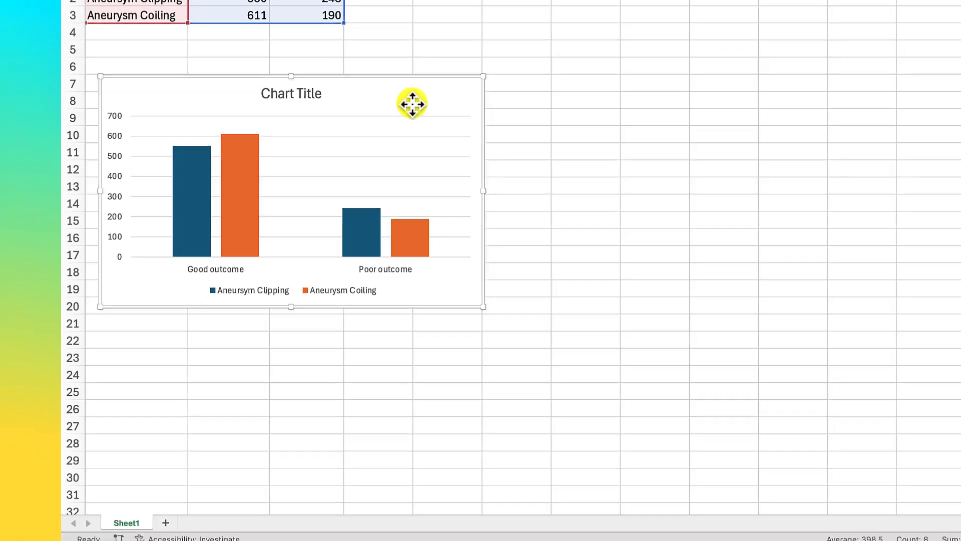
pyautogui.rightClick(534, 252)
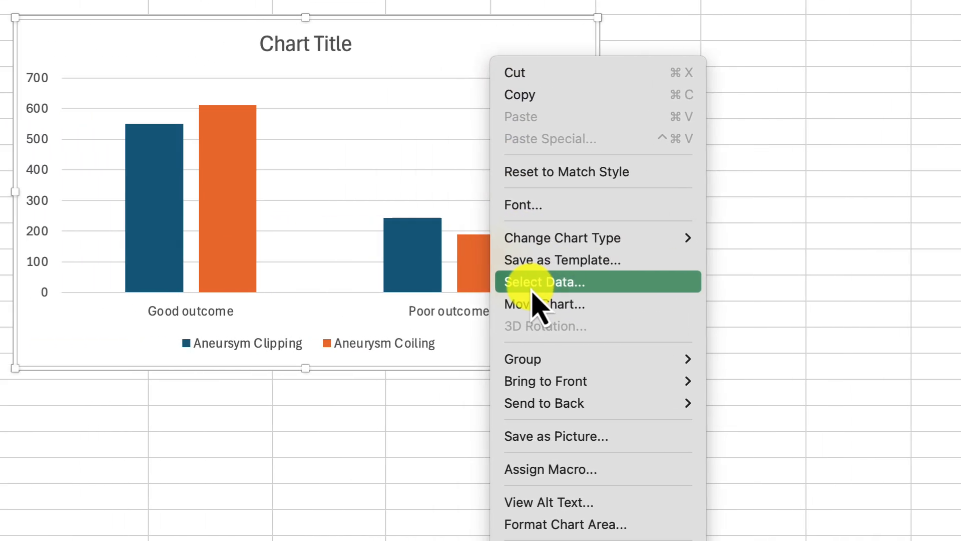
pyautogui.click(577, 286)
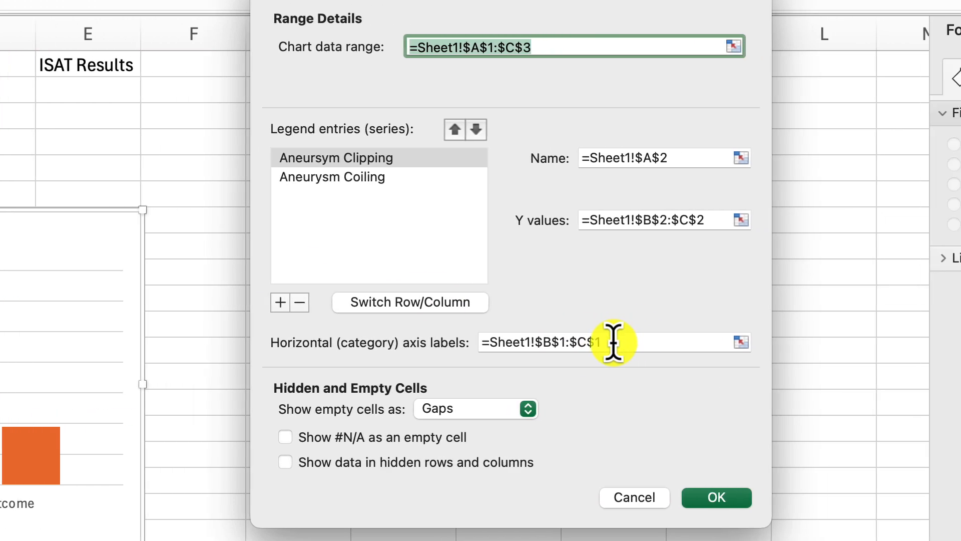
pyautogui.click(682, 342)
pyautogui.press('Right')
pyautogui.press('BackSpace')
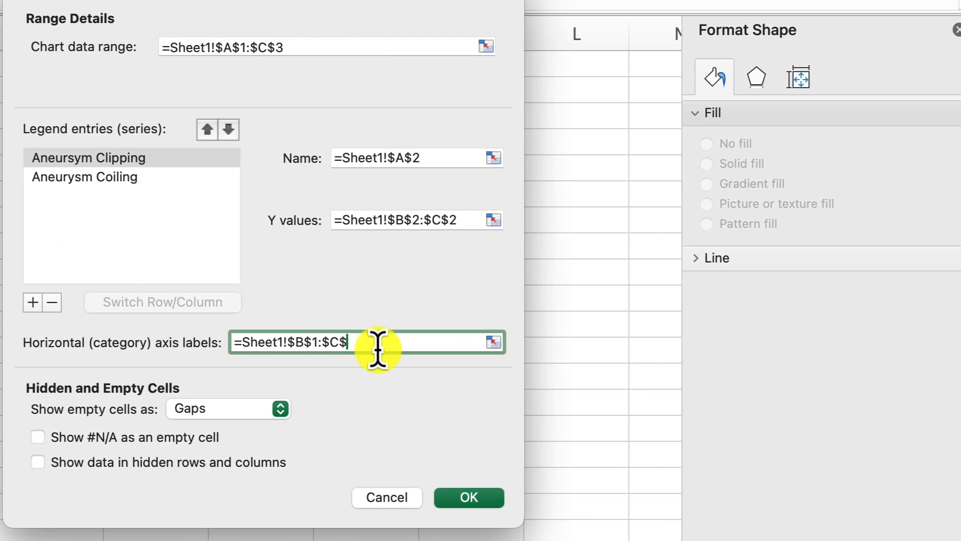
pyautogui.moveTo(608, 342); pyautogui.dragTo(422, 341)
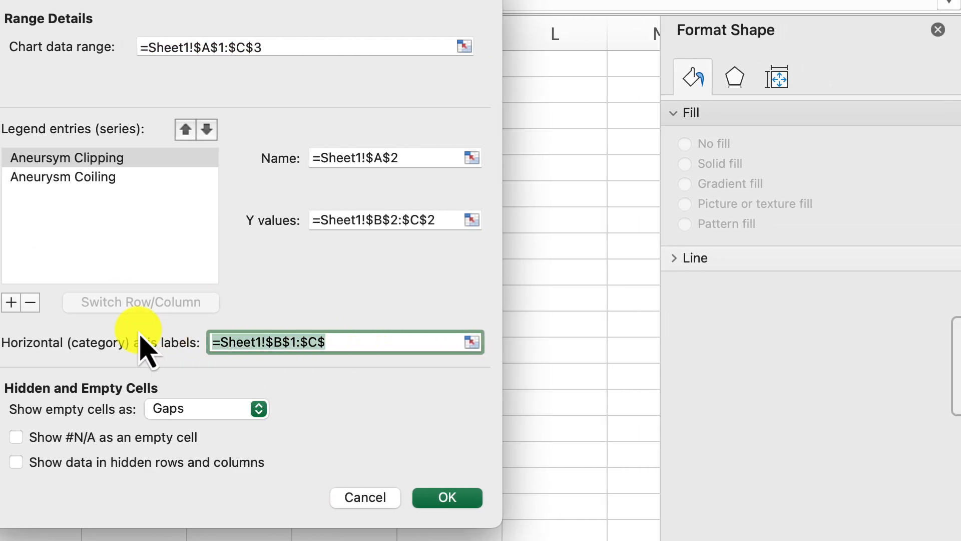
pyautogui.click(472, 343)
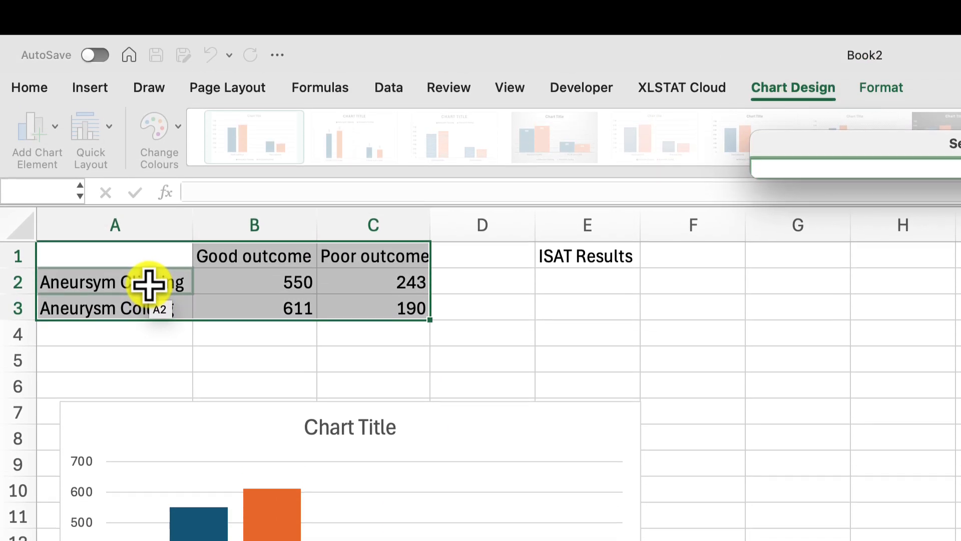
pyautogui.moveTo(150, 167); pyautogui.dragTo(149, 195)
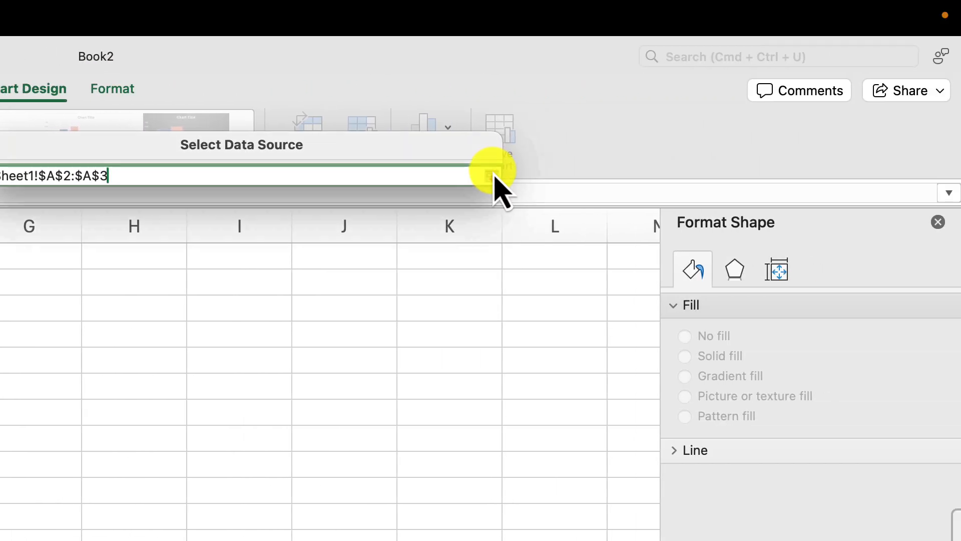
pyautogui.click(494, 175)
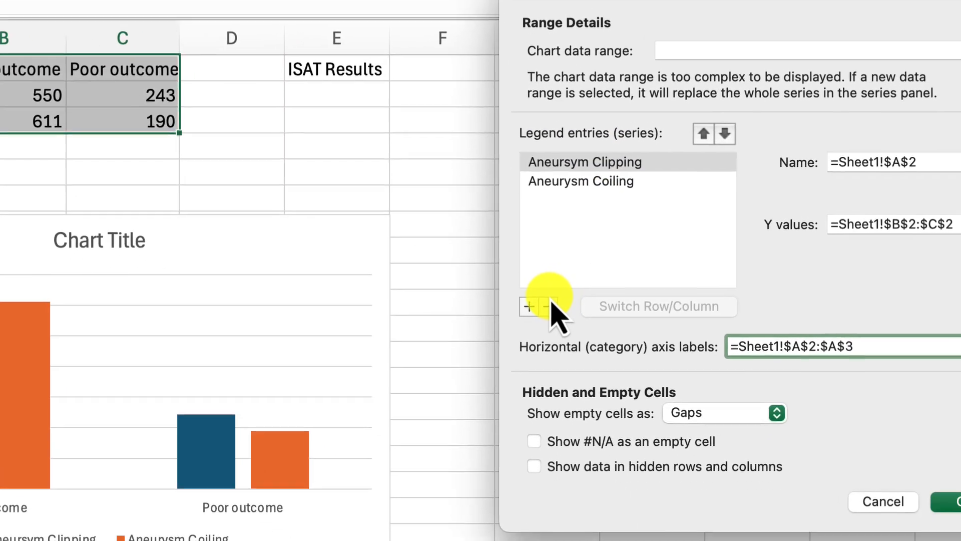
# Step: Replace both existing legend series with two new ones named from cells B1 (Good outcome) and C1 (Poor outcome)
pyautogui.click(799, 495)
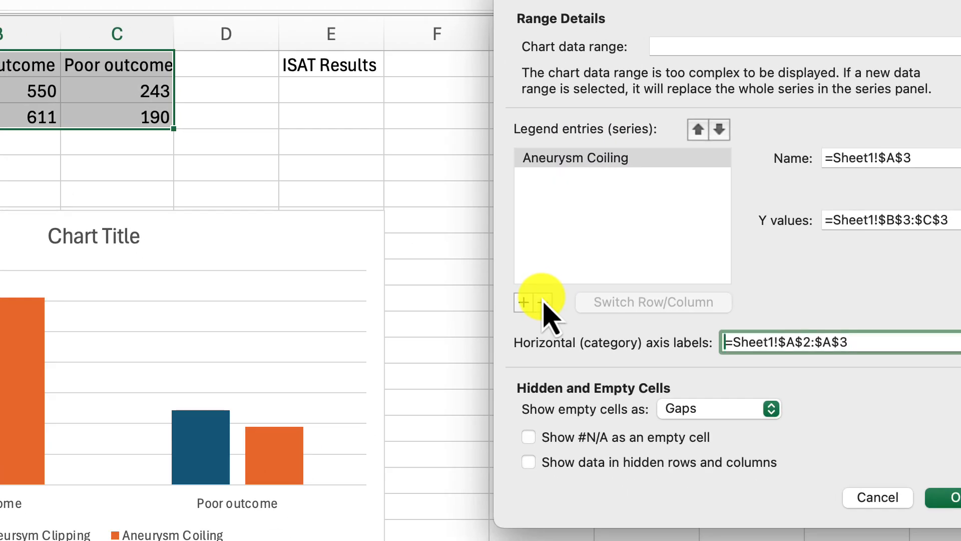
pyautogui.click(799, 495)
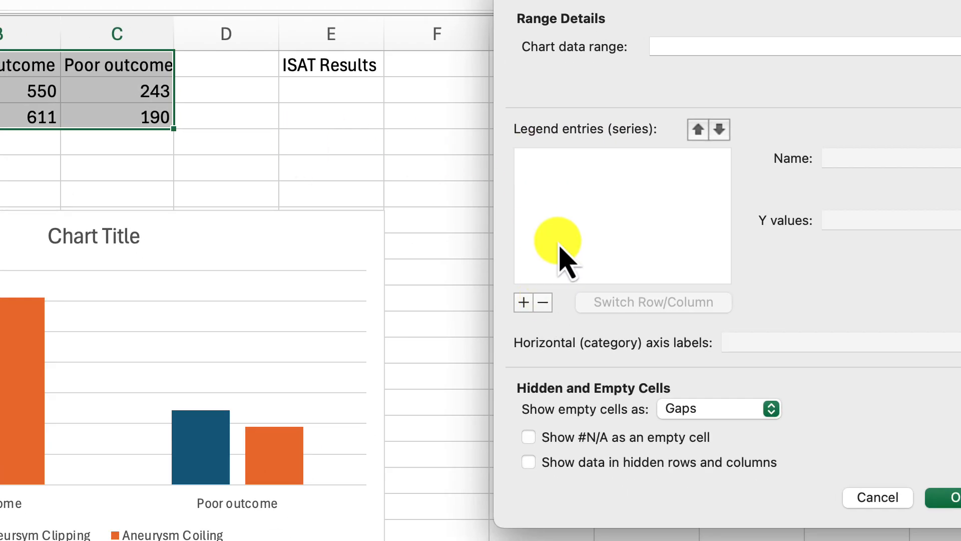
pyautogui.click(522, 303)
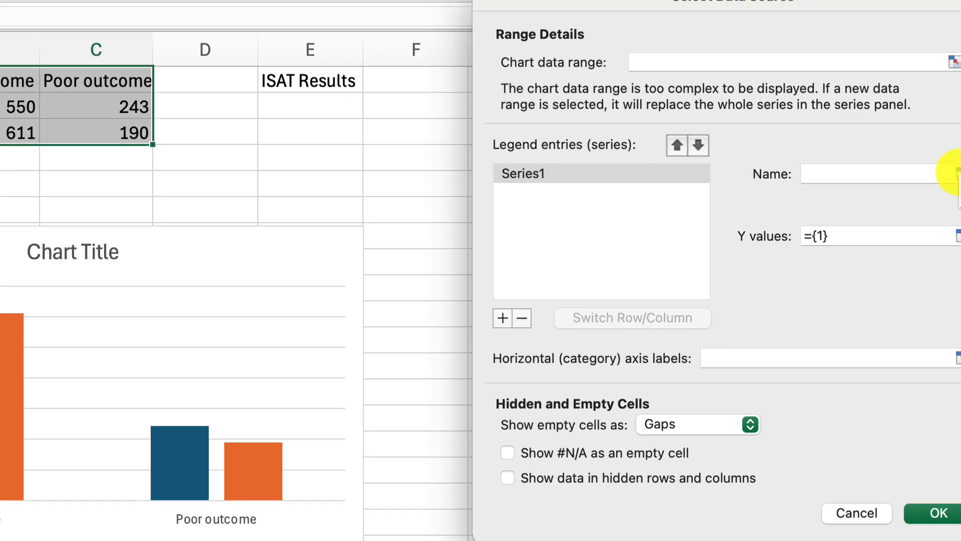
pyautogui.click(958, 174)
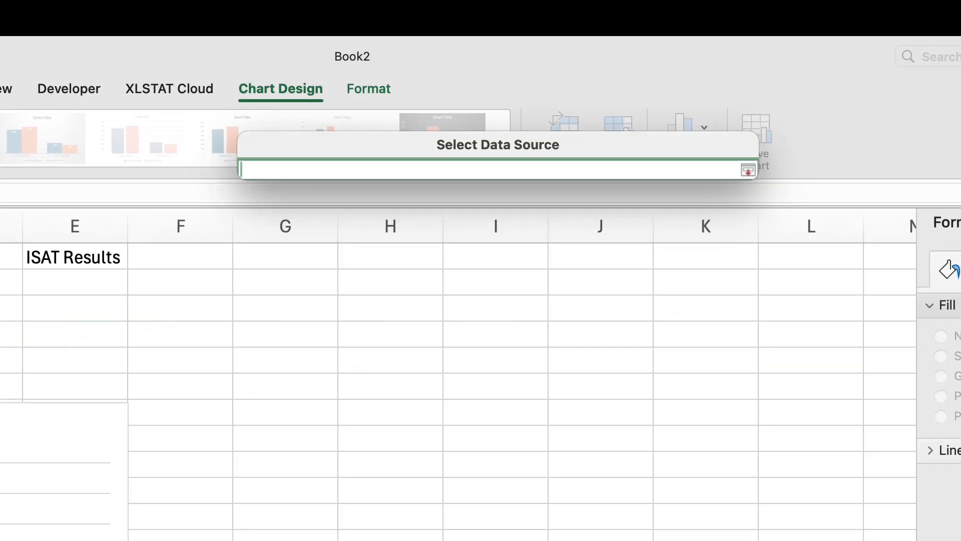
pyautogui.click(217, 260)
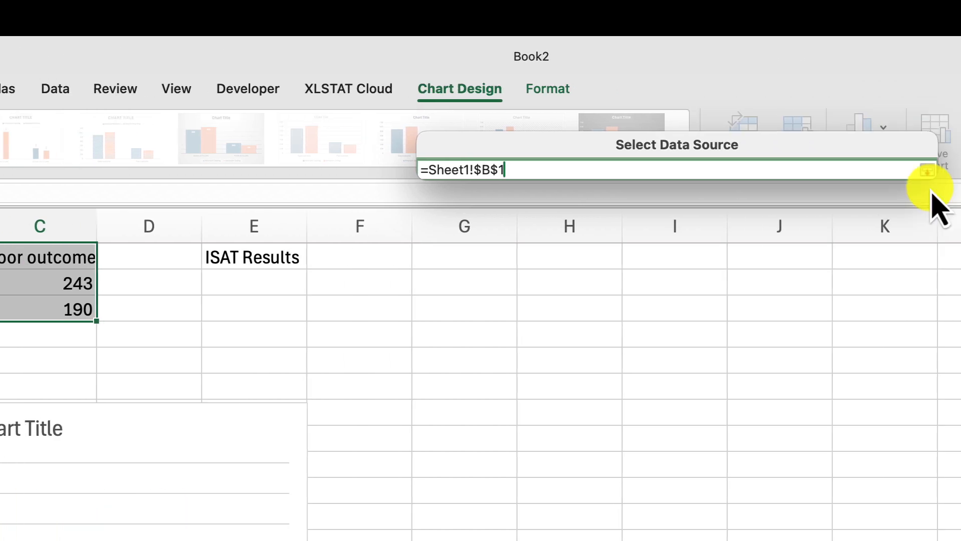
pyautogui.click(927, 172)
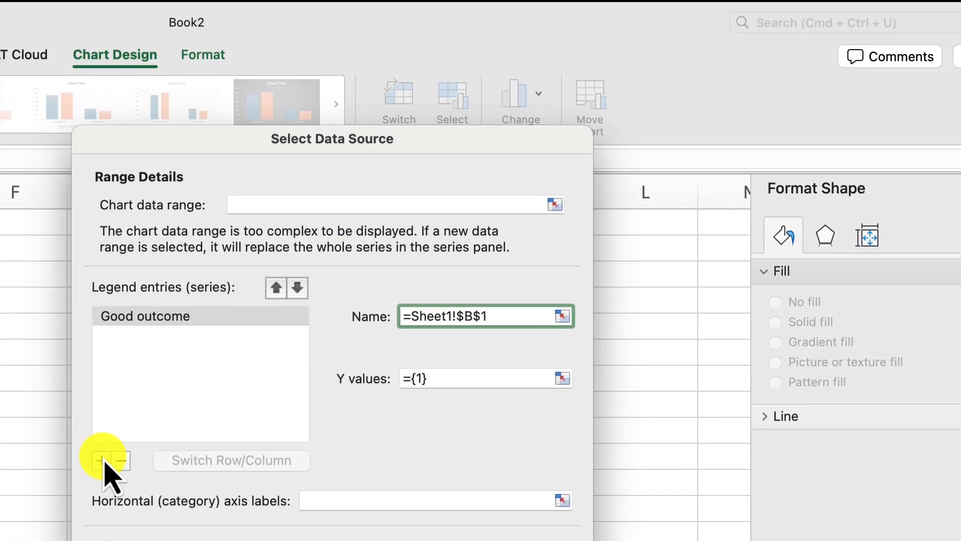
pyautogui.click(11, 495)
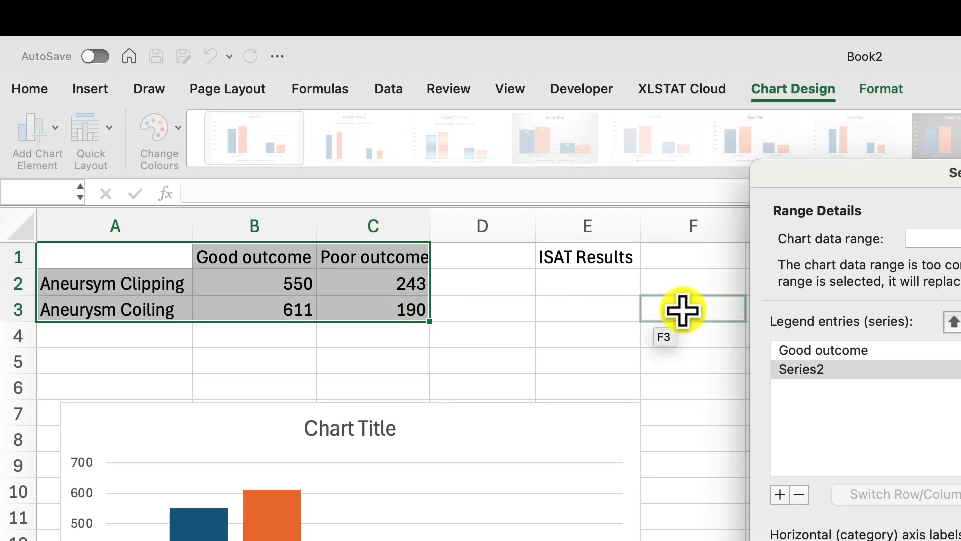
pyautogui.click(783, 319)
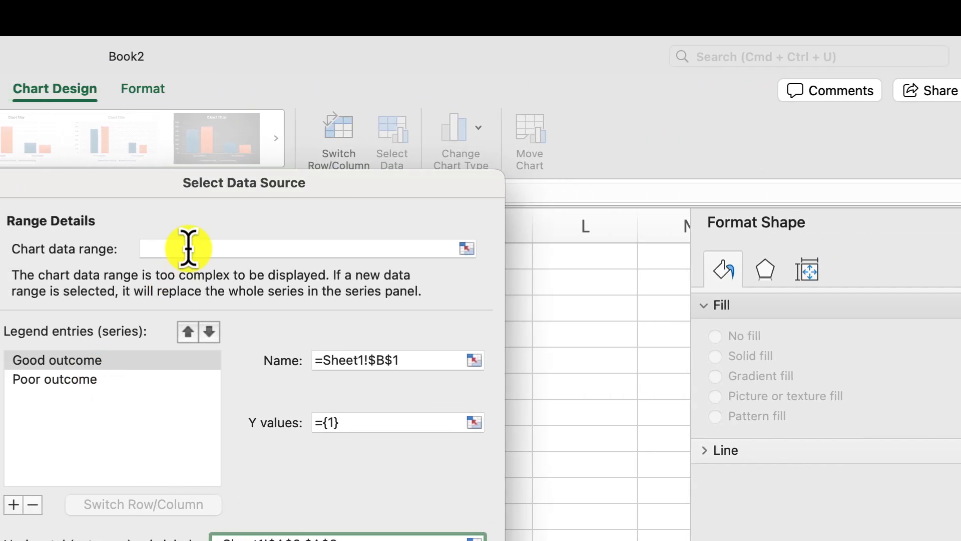
# Step: Set the chart data range to A1:C3 and the Y values of the Good outcome series to B2:B3
pyautogui.click(160, 249)
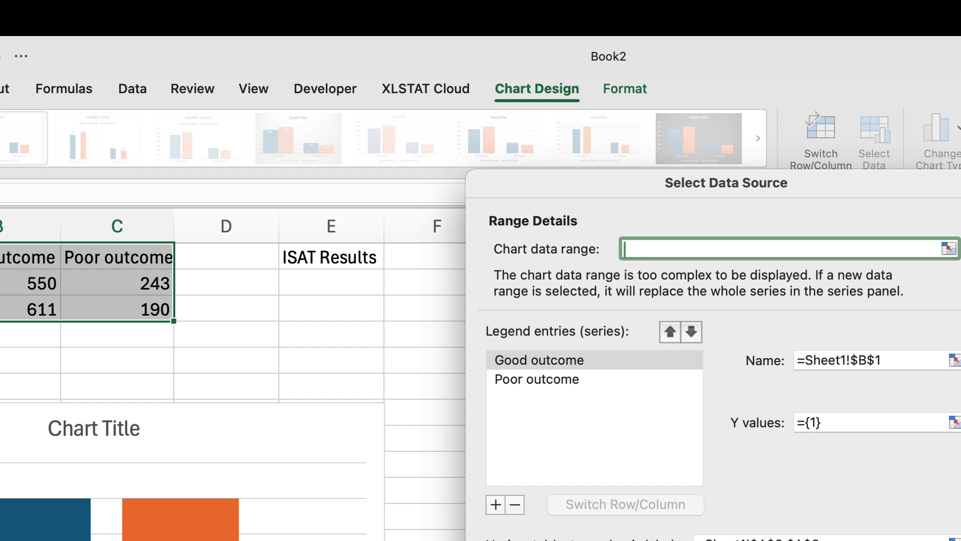
pyautogui.moveTo(0, 257); pyautogui.dragTo(111, 311)
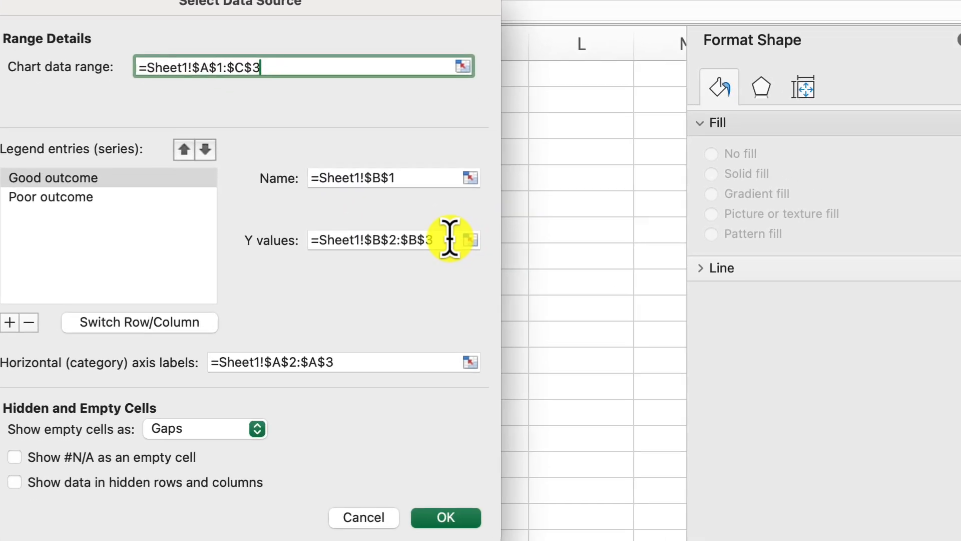
pyautogui.moveTo(935, 422); pyautogui.dragTo(791, 423)
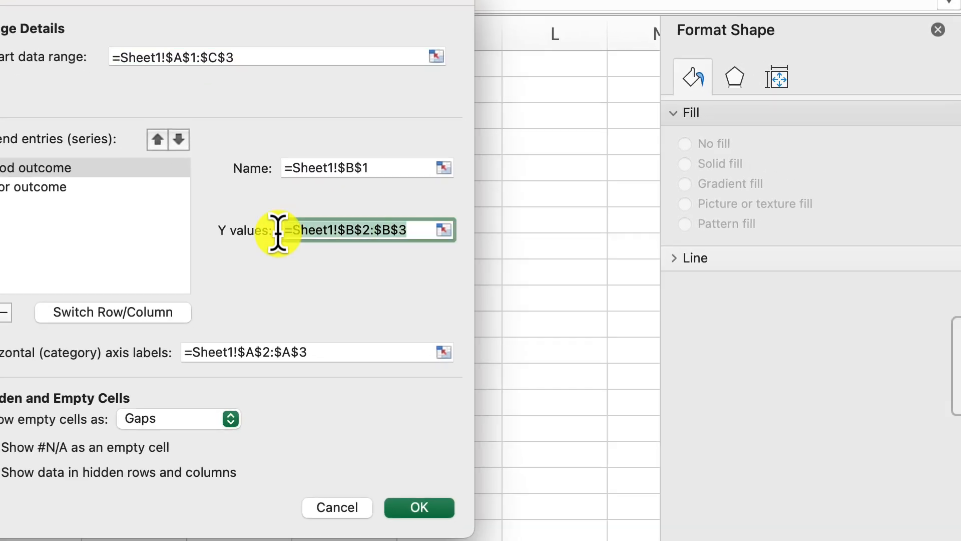
pyautogui.press('BackSpace')
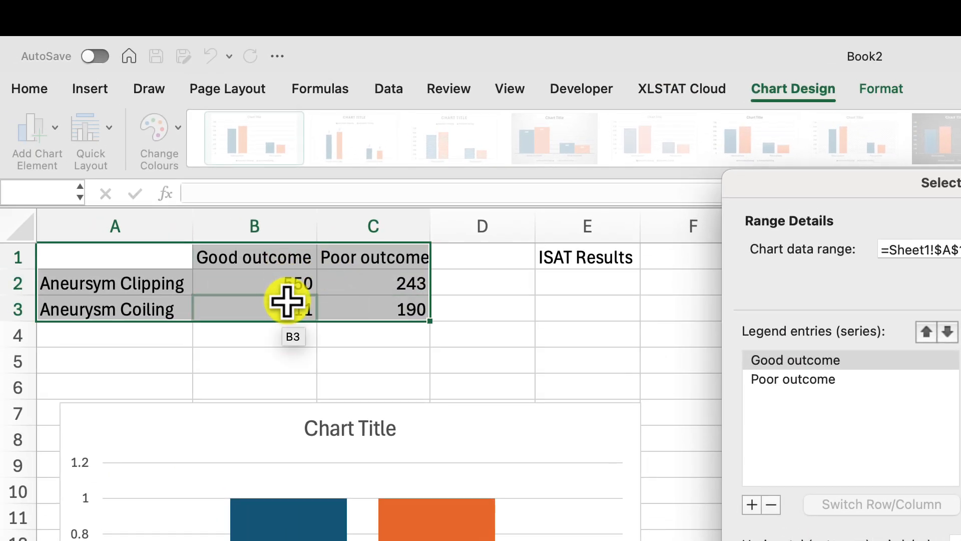
pyautogui.moveTo(286, 281); pyautogui.dragTo(288, 316)
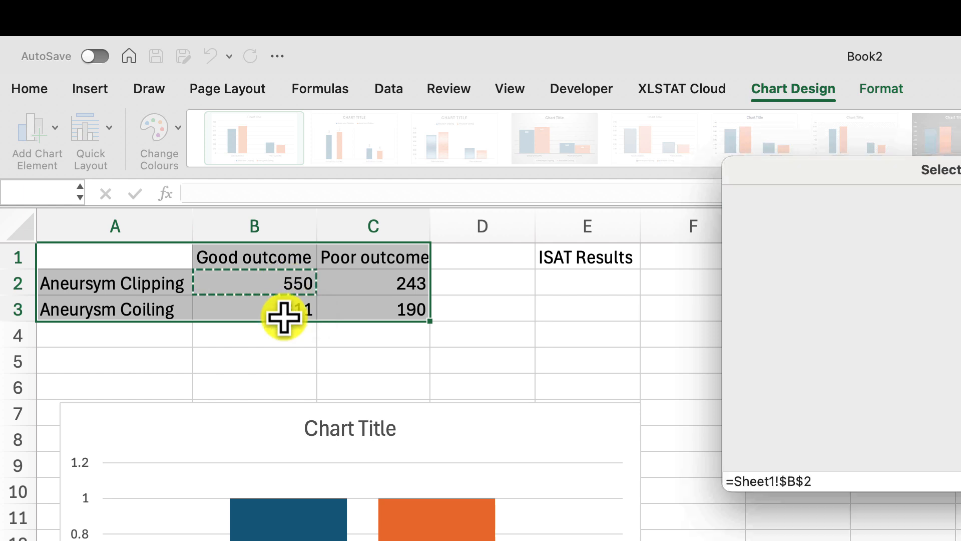
pyautogui.moveTo(163, 317); pyautogui.dragTo(162, 317)
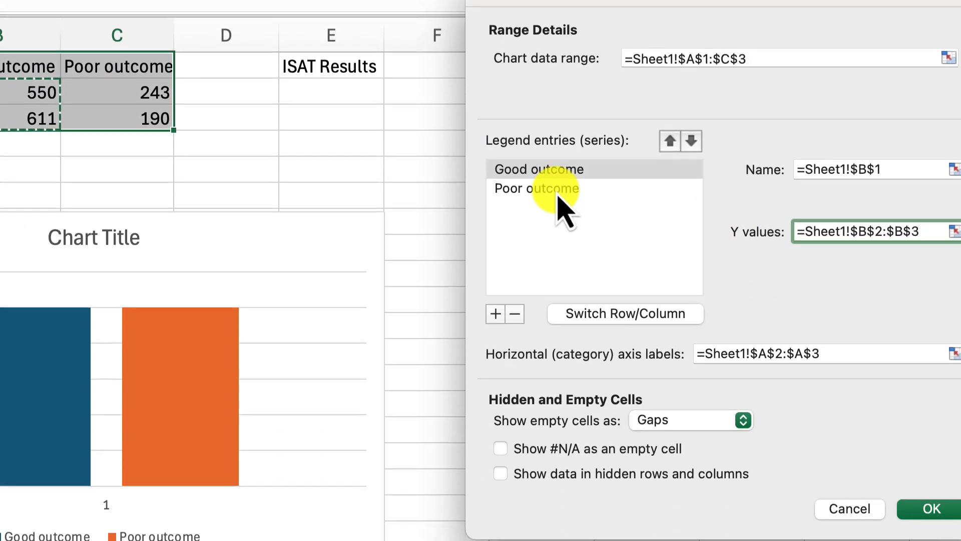
# Step: Set the Y values of the Poor outcome series to C2:C3 and check the ranges of both series
pyautogui.click(557, 383)
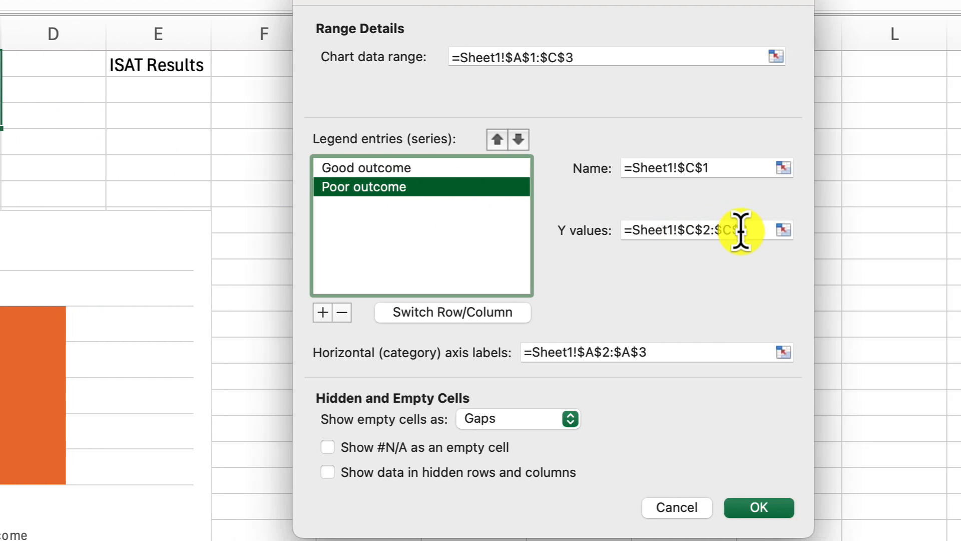
pyautogui.moveTo(922, 231); pyautogui.dragTo(798, 230)
pyautogui.press('BackSpace')
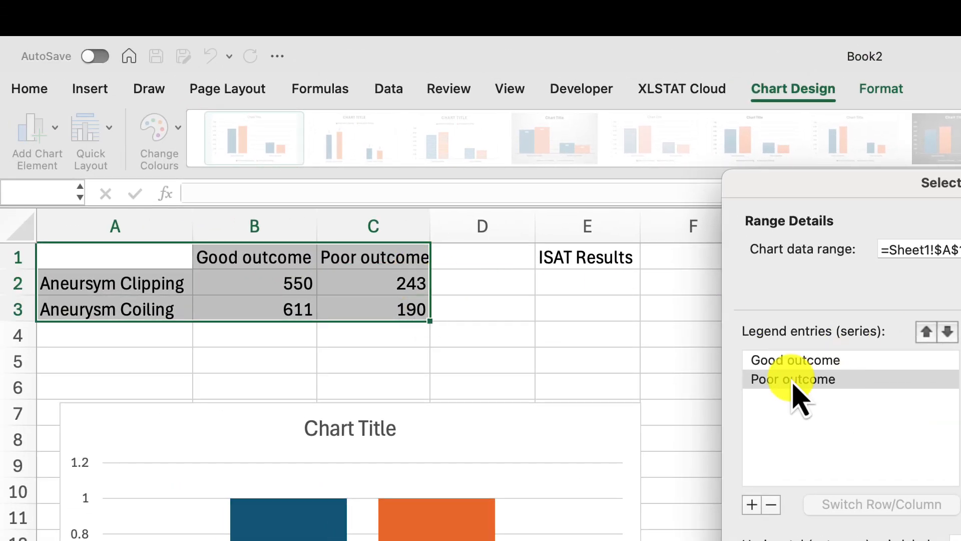
pyautogui.moveTo(408, 286); pyautogui.dragTo(409, 311)
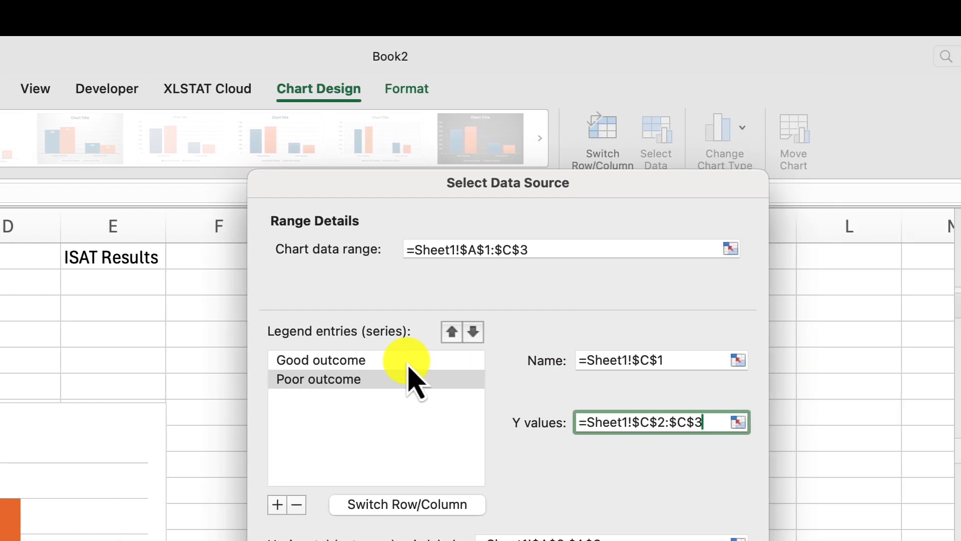
pyautogui.click(886, 360)
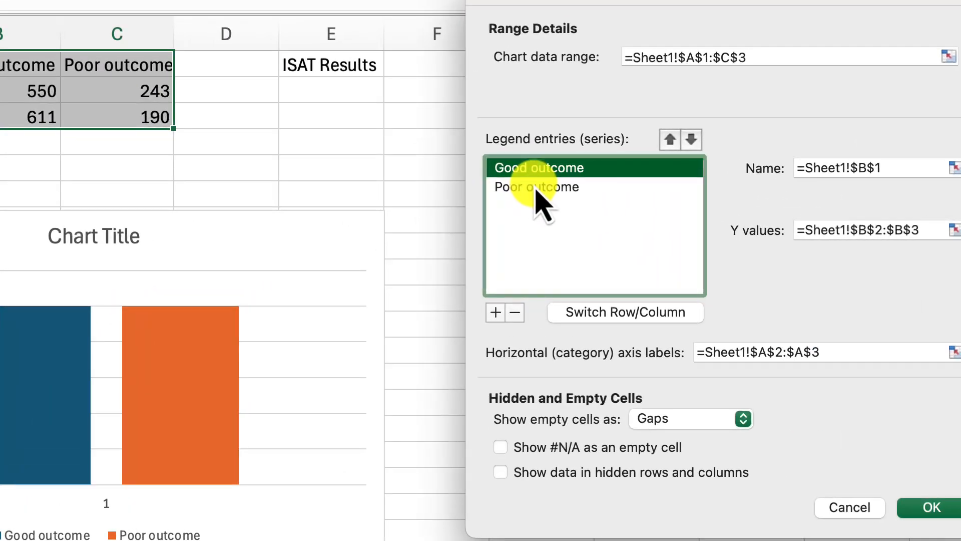
pyautogui.click(446, 184)
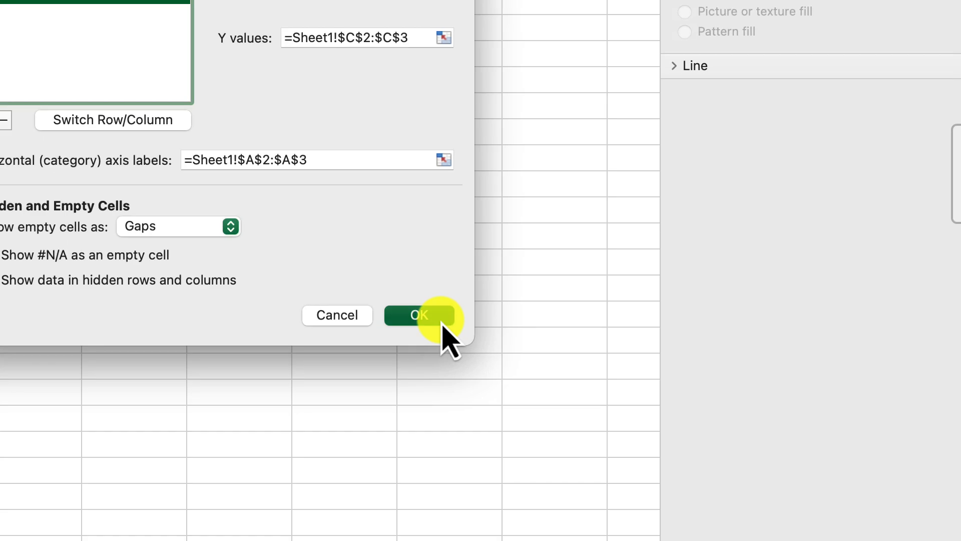
# Step: Apply the data source settings and change the column chart's title to "ISAT 2006"
pyautogui.click(441, 320)
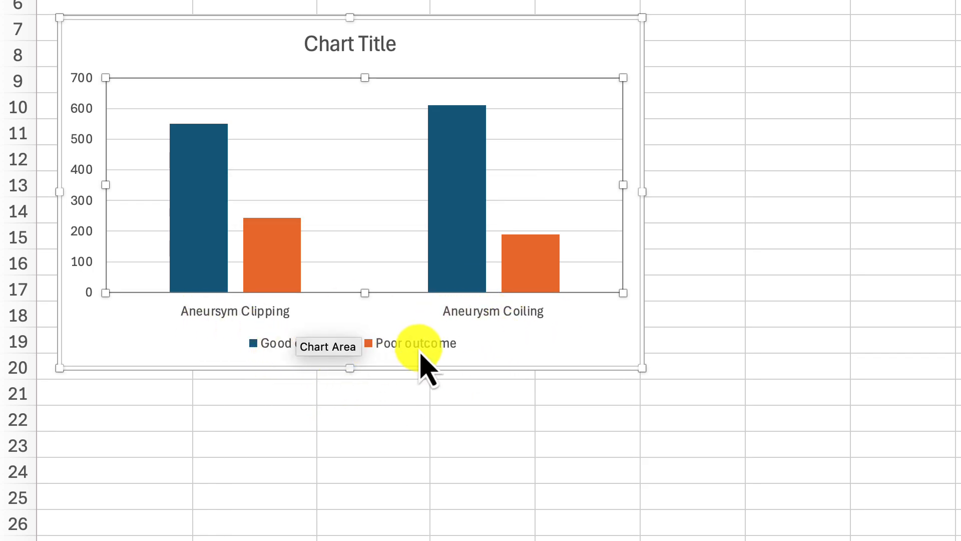
pyautogui.moveTo(202, 153)
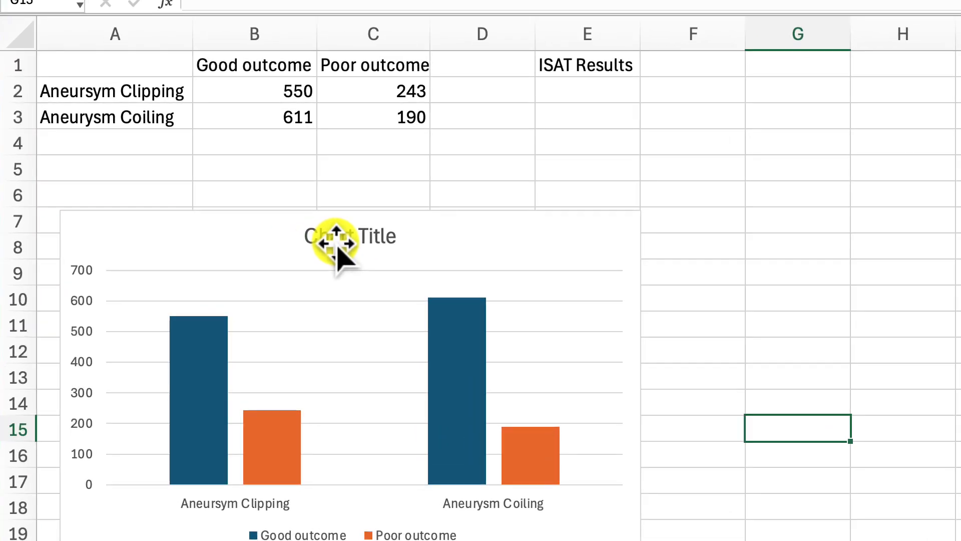
pyautogui.click(224, 210)
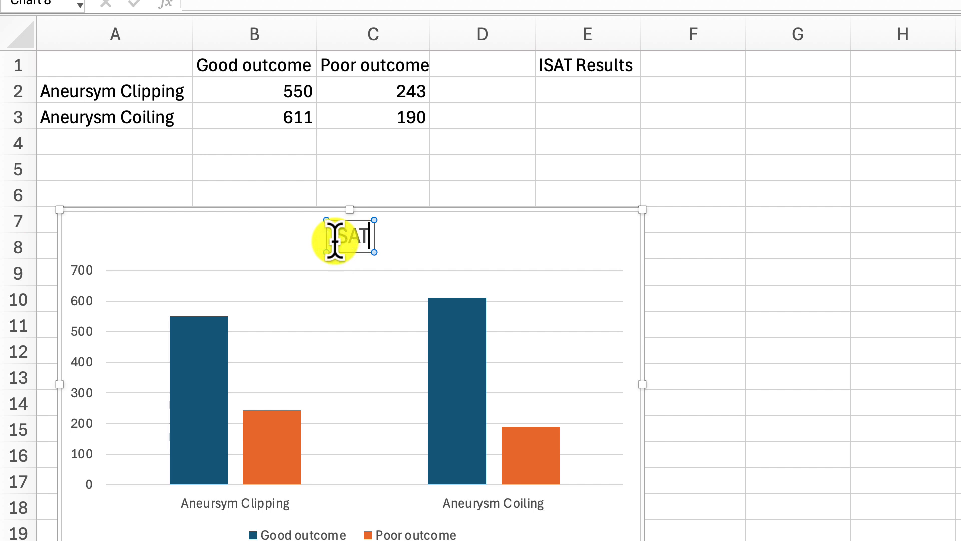
pyautogui.write('ISAT 2006')
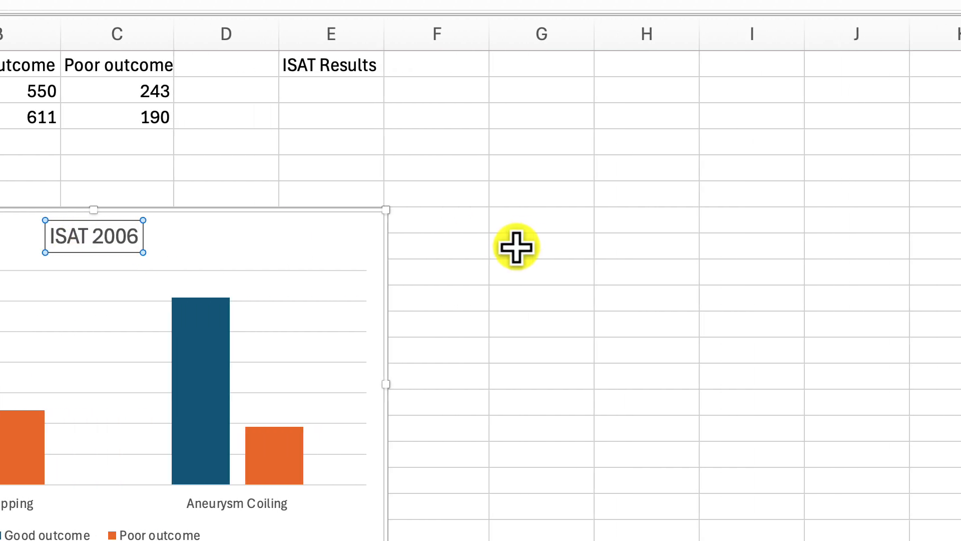
pyautogui.click(516, 244)
pyautogui.click(513, 175)
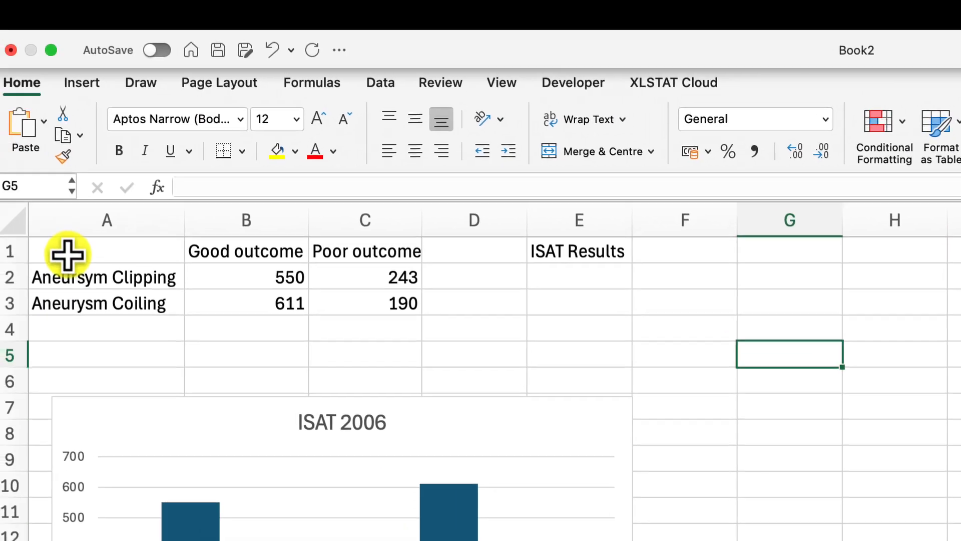
# Step: Insert a basic 2D pie chart from the outcome data in A1:C3
pyautogui.moveTo(69, 256); pyautogui.dragTo(355, 316)
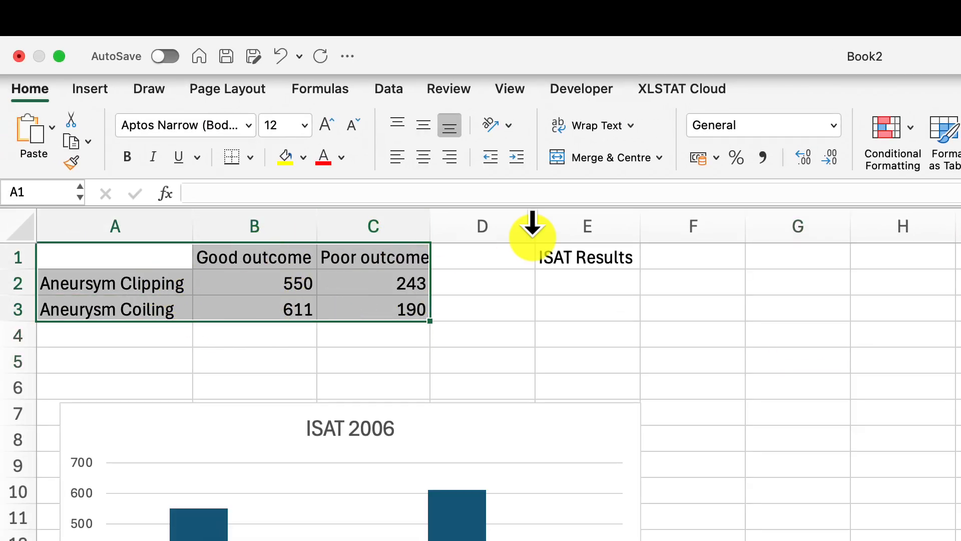
pyautogui.click(91, 94)
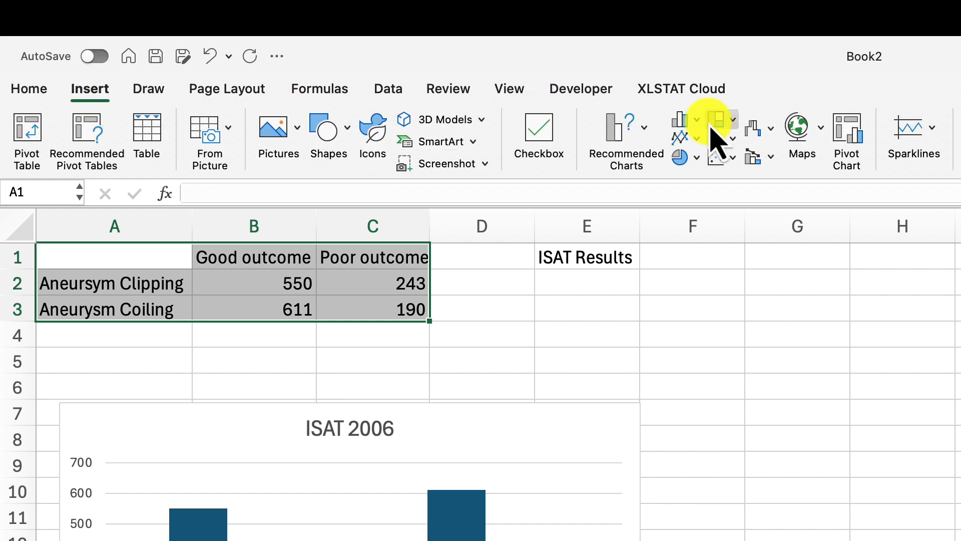
pyautogui.click(544, 160)
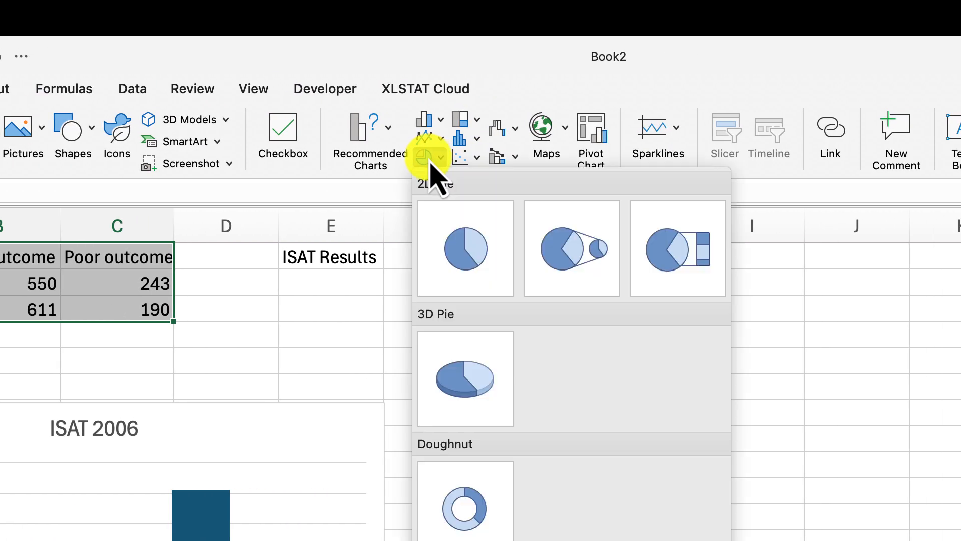
pyautogui.click(463, 259)
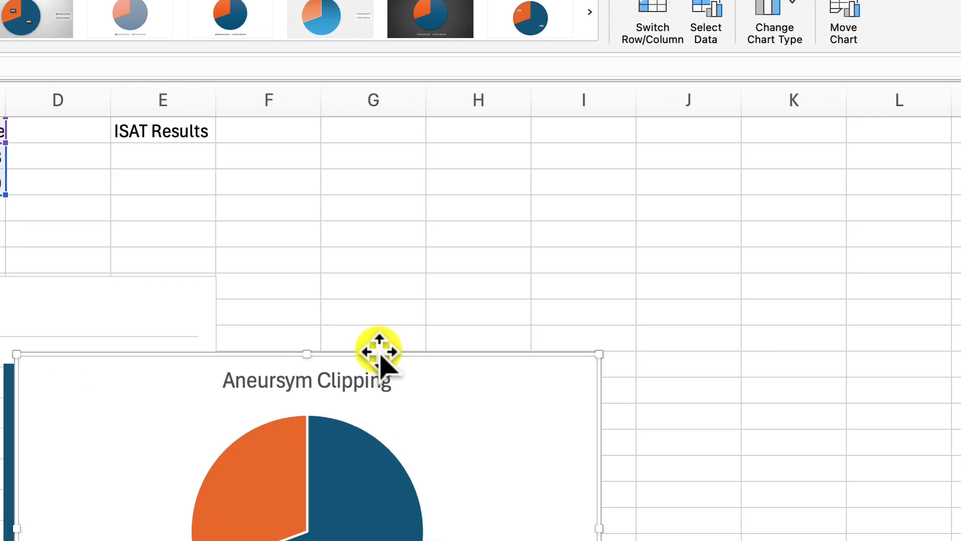
# Step: Move the pie chart to the empty cells beside the column chart, around columns G to L
pyautogui.moveTo(542, 476); pyautogui.dragTo(734, 344)
pyautogui.moveTo(478, 153); pyautogui.dragTo(551, 30)
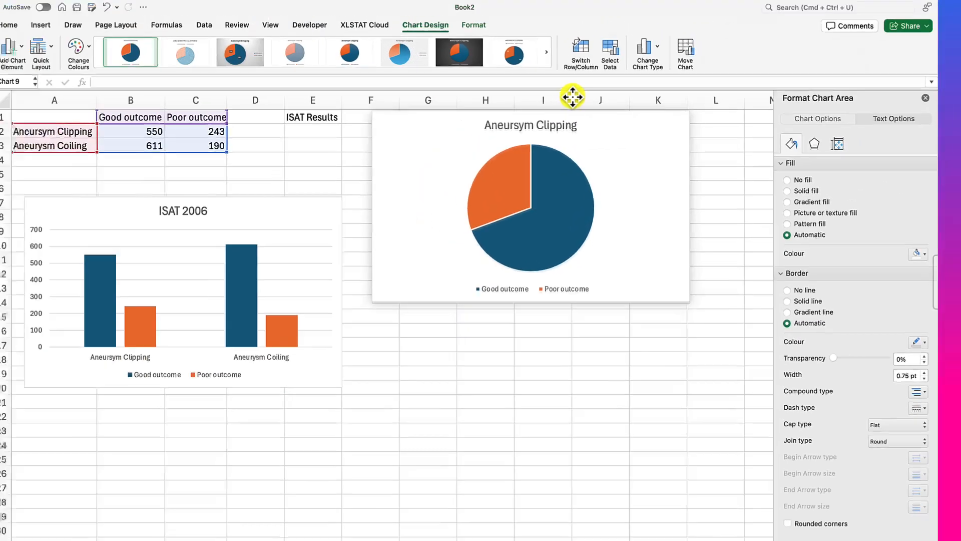
pyautogui.press('super+z')
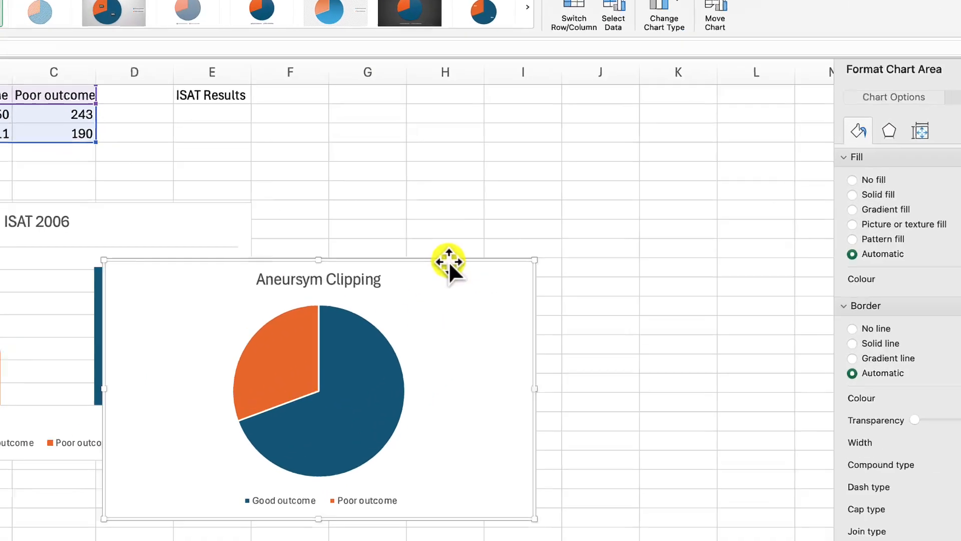
pyautogui.moveTo(449, 261); pyautogui.dragTo(664, 115)
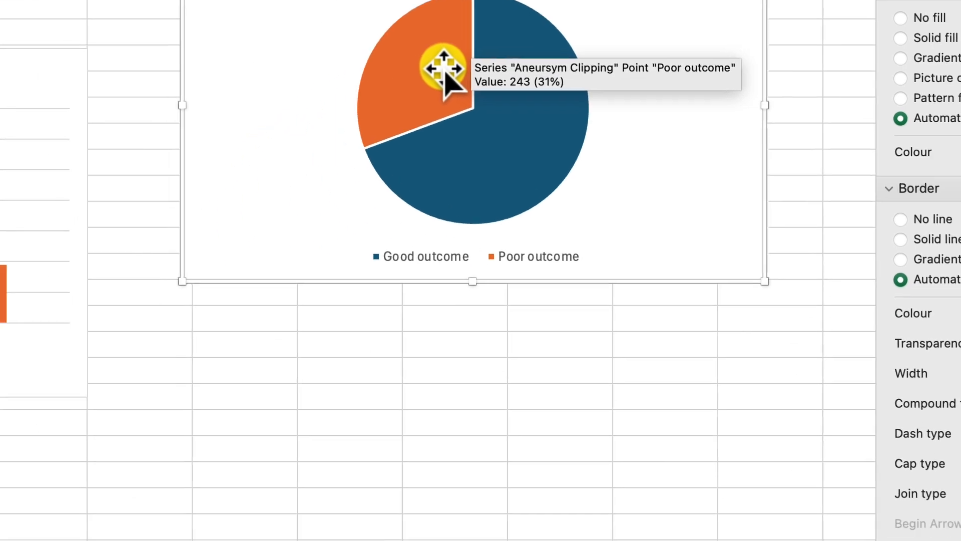
# Step: Add data labels to the pie slices and set the label text fill to white
pyautogui.rightClick(444, 74)
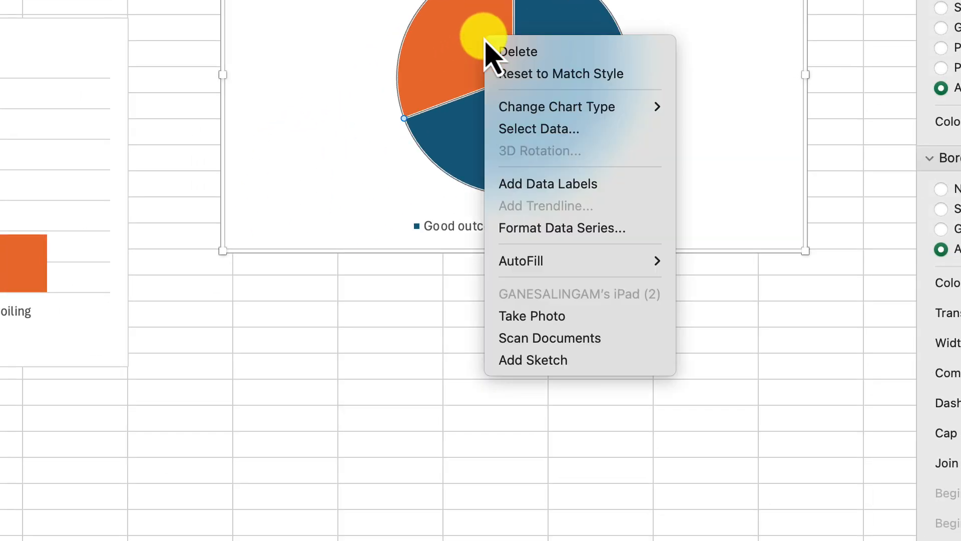
pyautogui.click(556, 185)
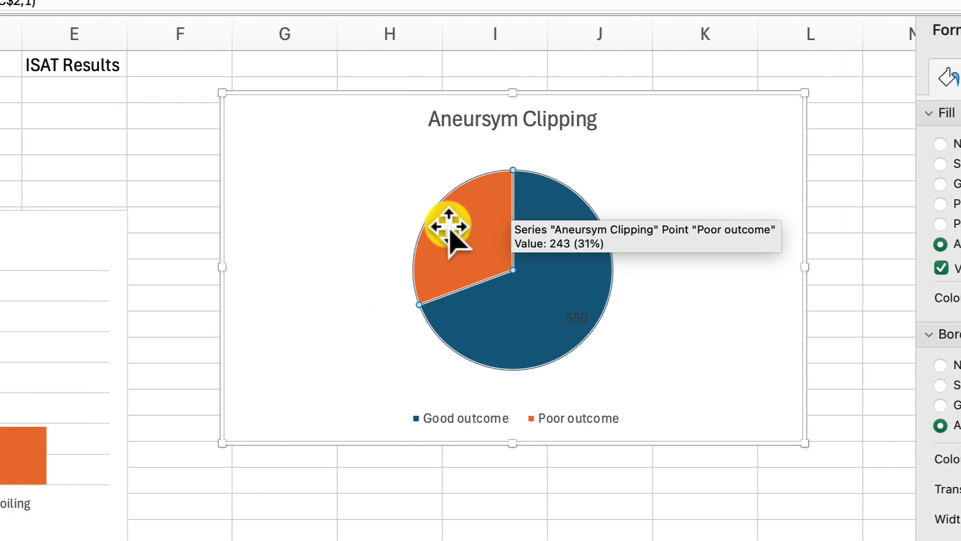
pyautogui.click(269, 169)
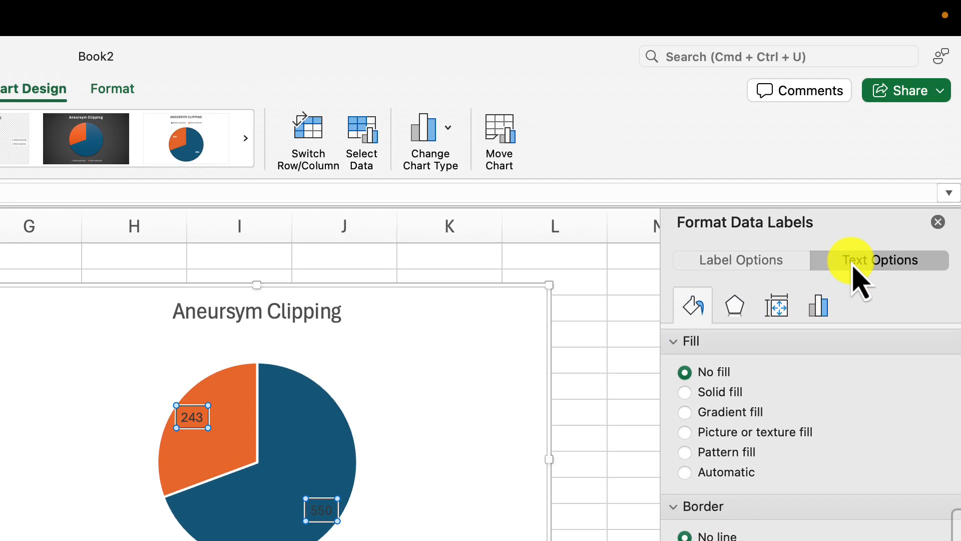
pyautogui.click(854, 261)
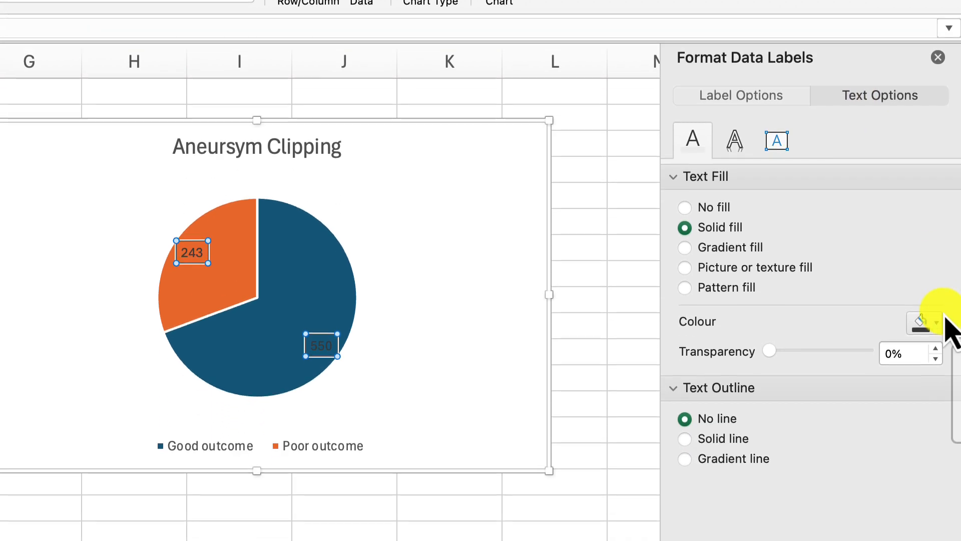
pyautogui.click(933, 488)
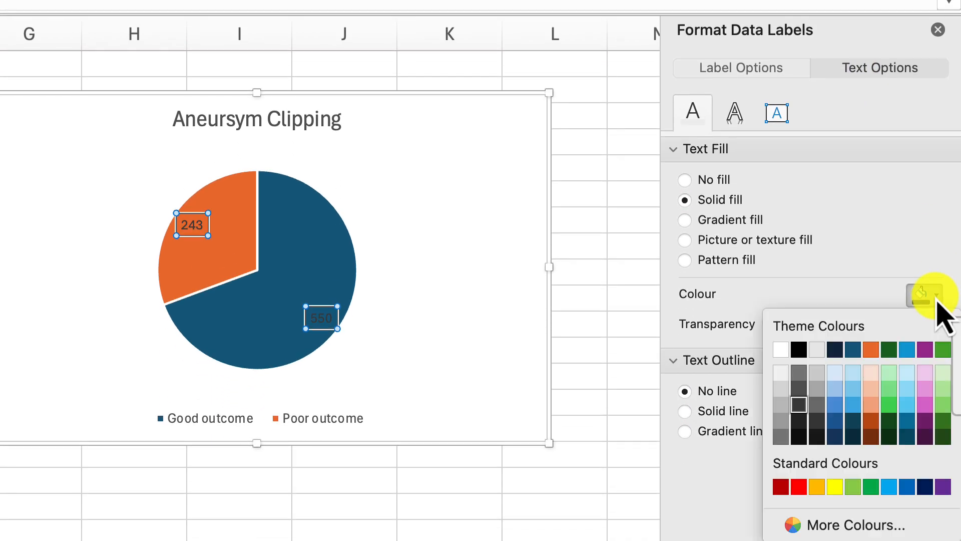
pyautogui.click(787, 352)
pyautogui.click(521, 333)
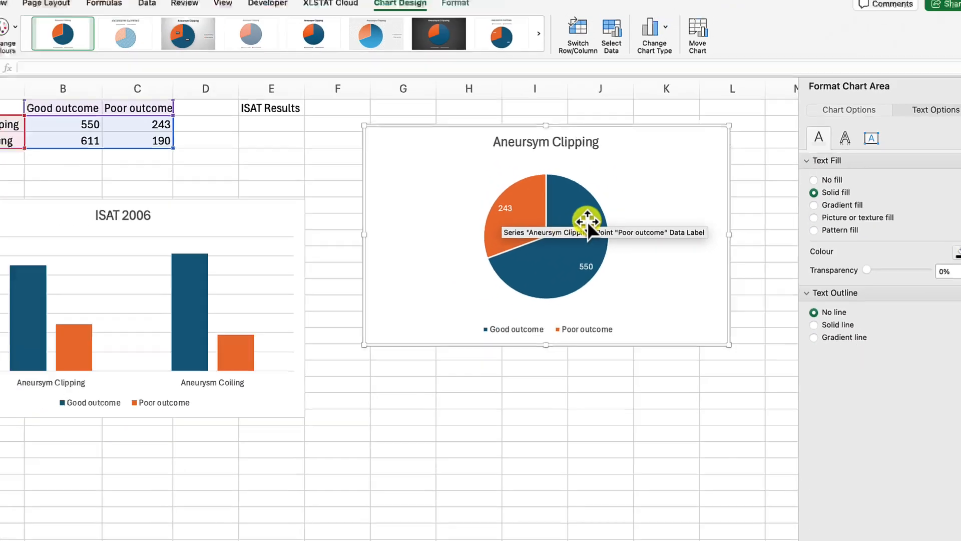
# Step: Try filling the whole pie series with the green theme colour, and undo the fill
pyautogui.click(588, 222)
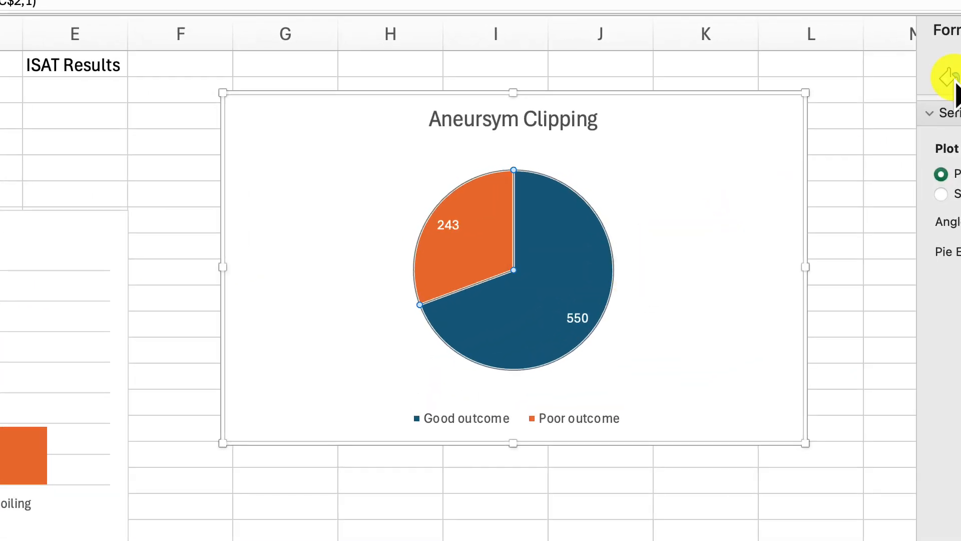
pyautogui.click(952, 79)
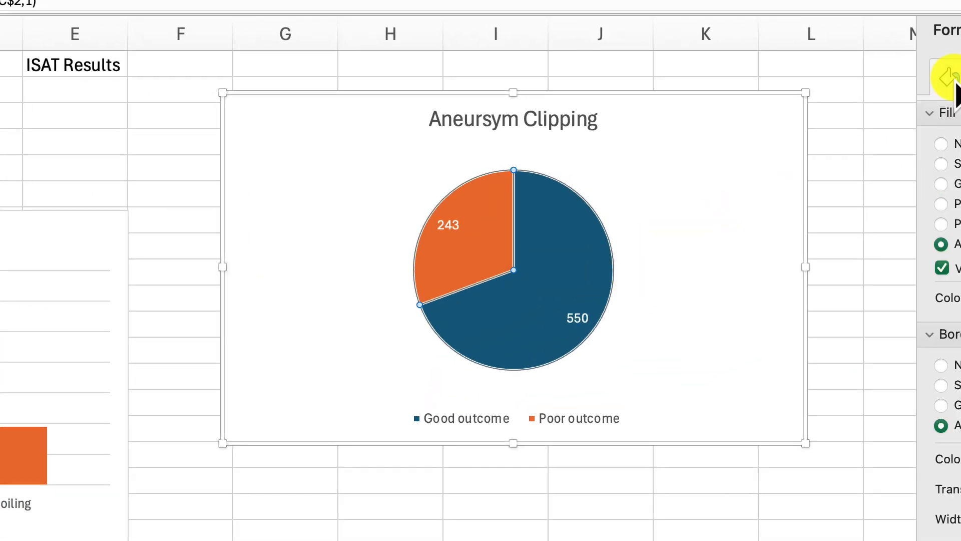
pyautogui.click(927, 301)
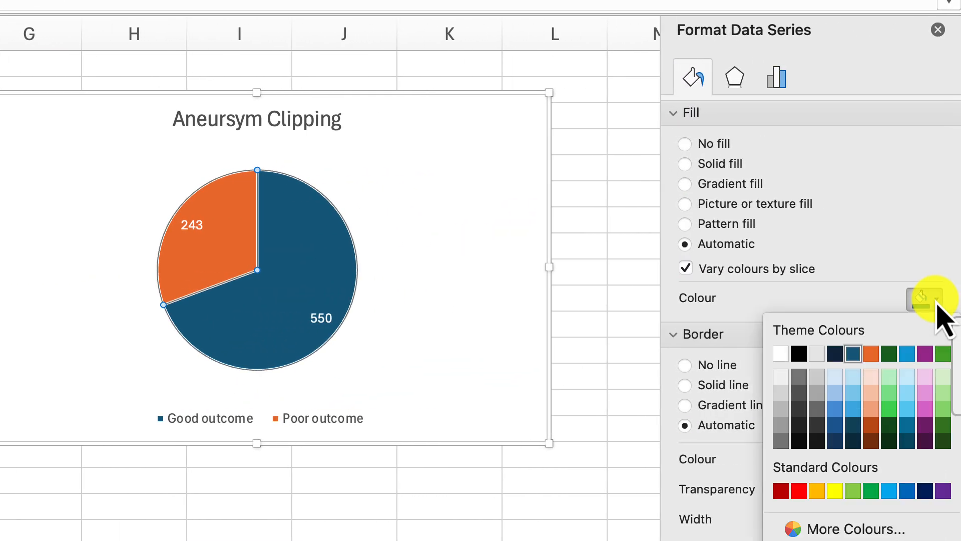
pyautogui.click(943, 354)
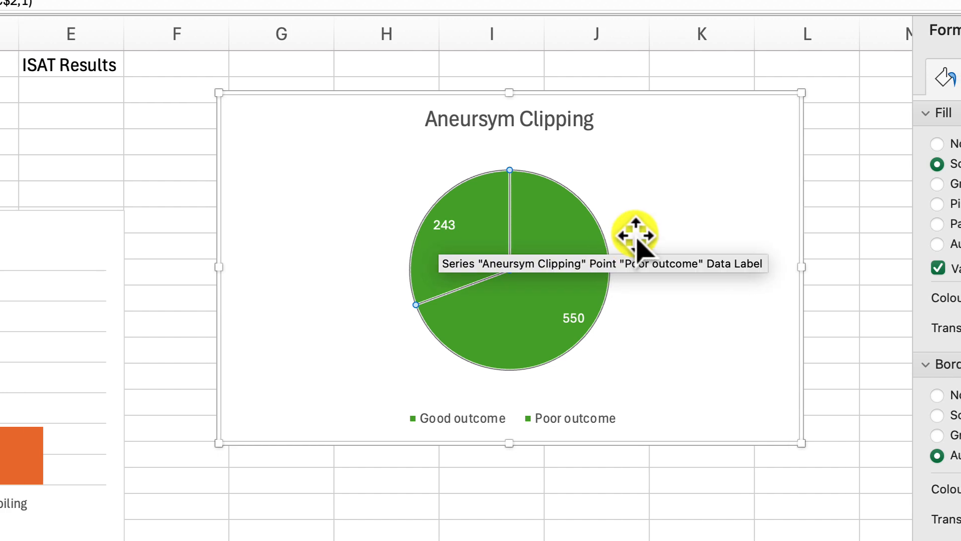
pyautogui.press('super+z')
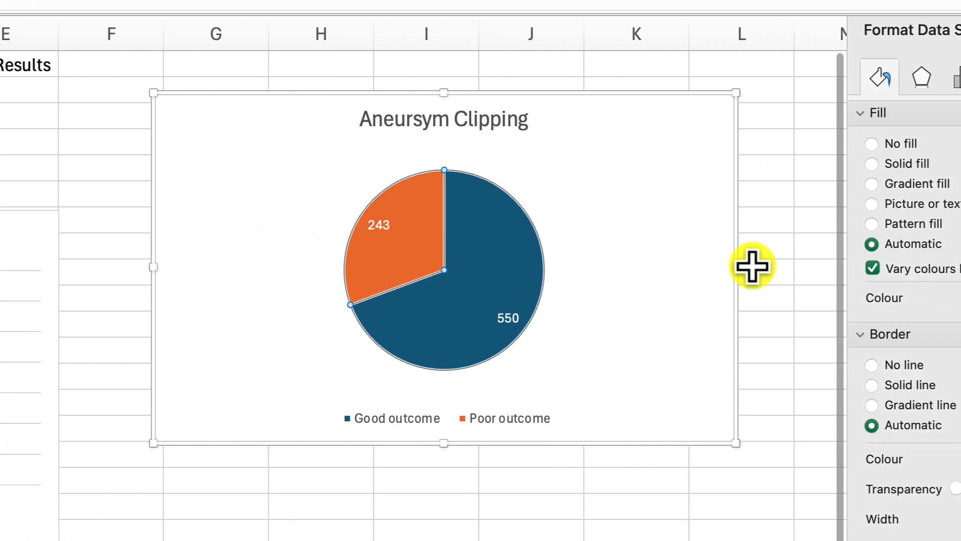
# Step: Select only the Good outcome slice of the pie and fill it with the green theme colour
pyautogui.click(496, 314)
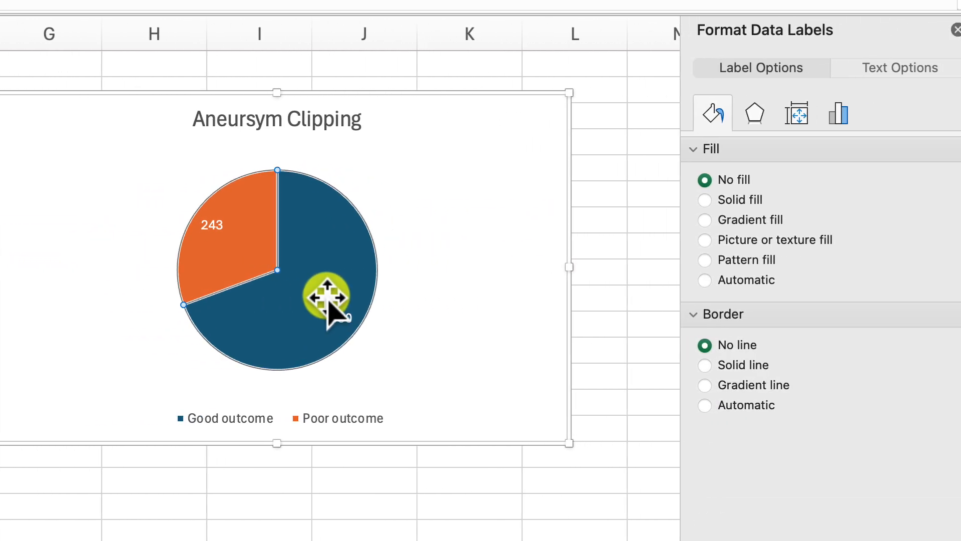
pyautogui.click(327, 297)
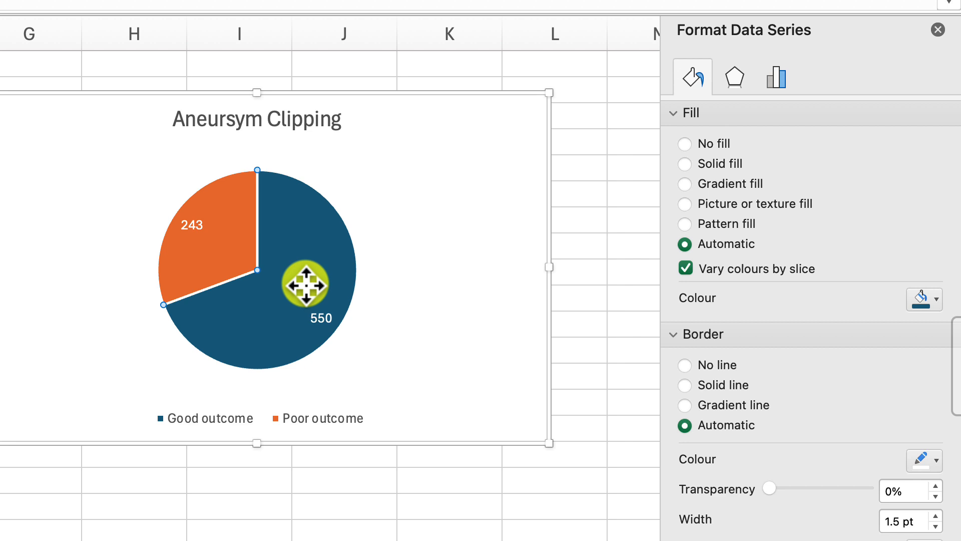
pyautogui.click(305, 285)
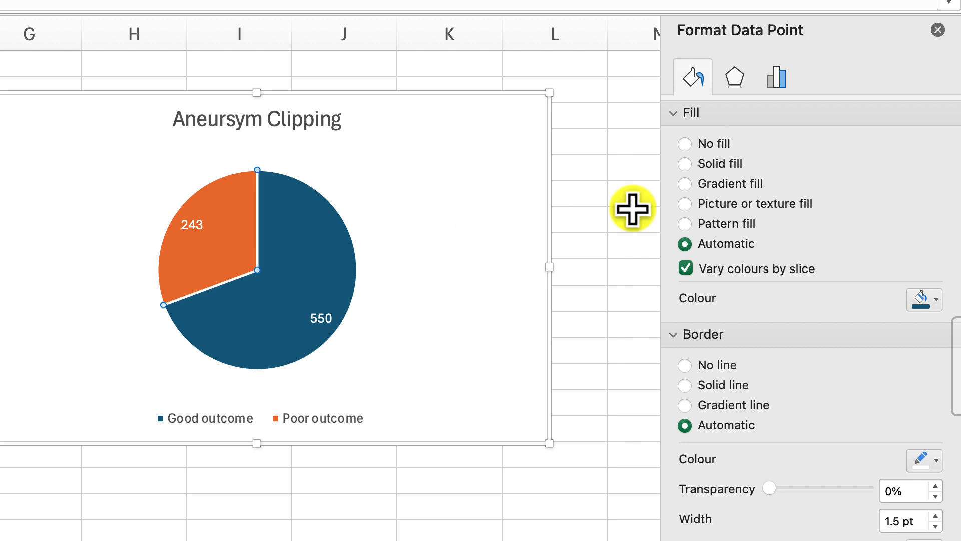
pyautogui.click(936, 298)
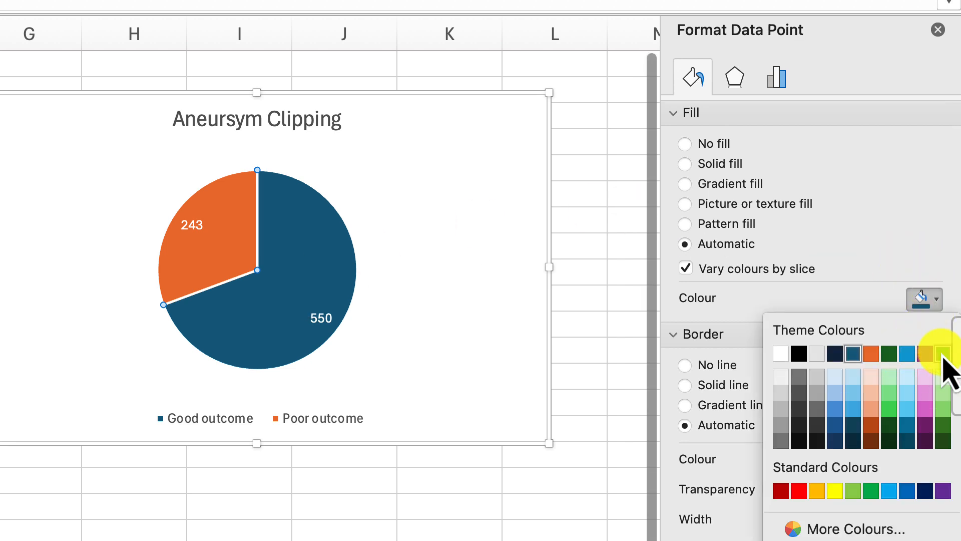
pyautogui.click(943, 354)
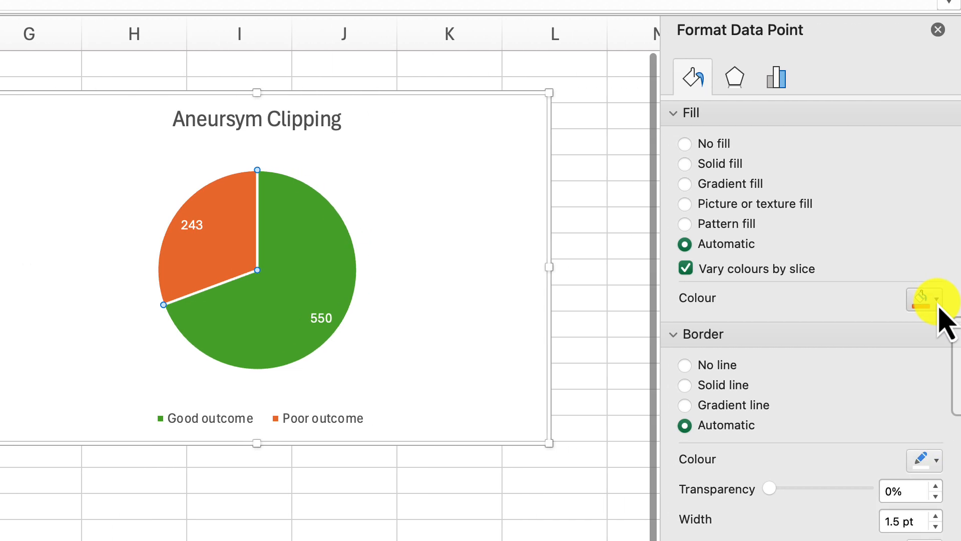
# Step: Fill the Poor outcome slice with standard red and deselect the chart
pyautogui.click(938, 305)
pyautogui.click(795, 491)
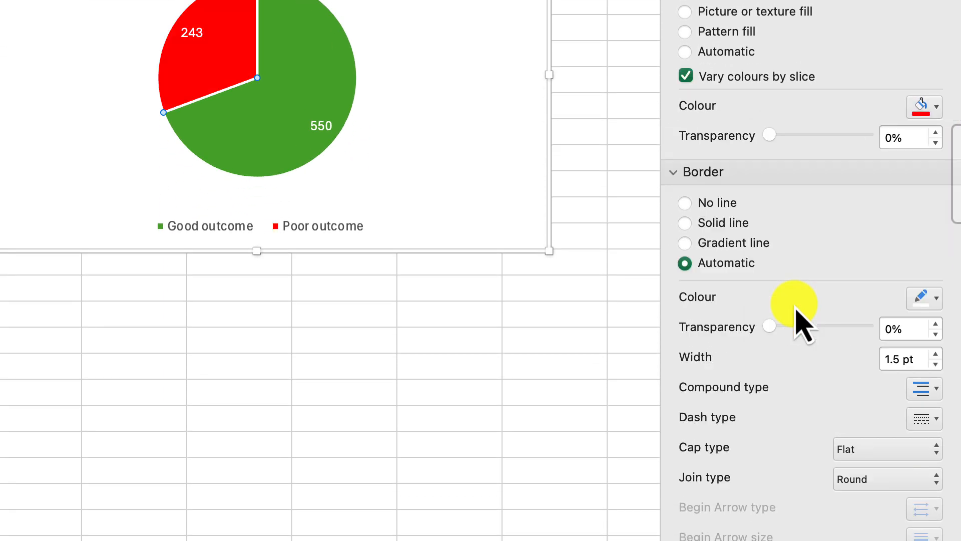
pyautogui.click(509, 364)
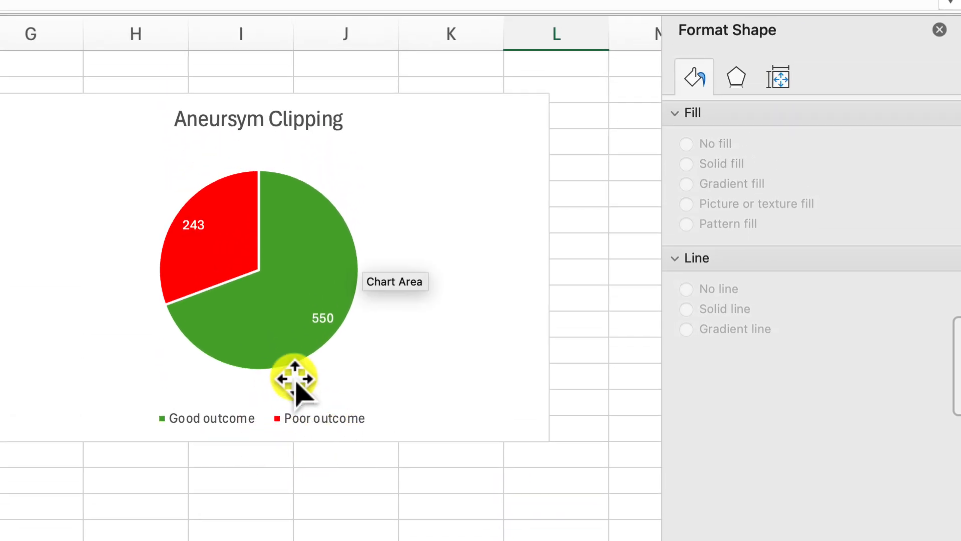
# Step: Move the pie chart up to the first row and look through the available chart styles without applying one
pyautogui.moveTo(408, 92); pyautogui.dragTo(418, 64)
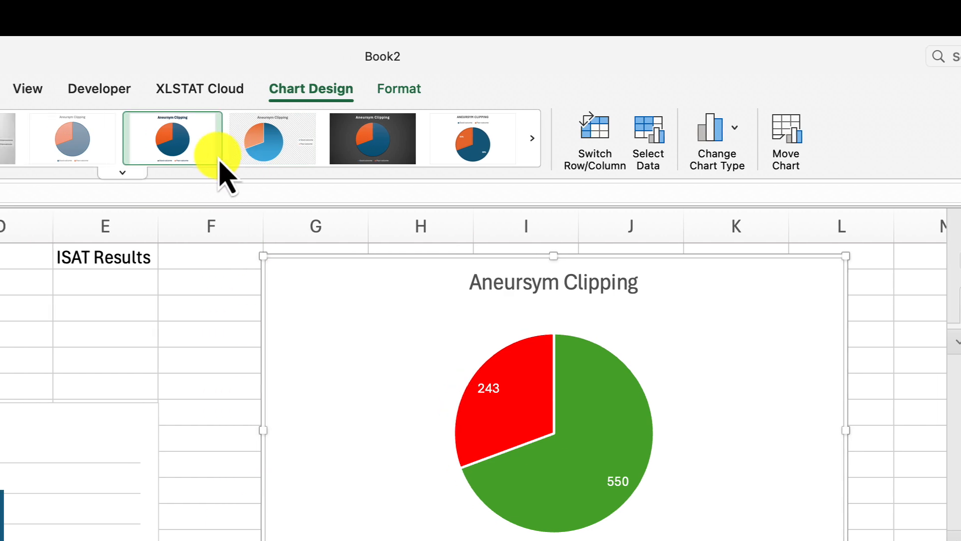
pyautogui.click(93, 173)
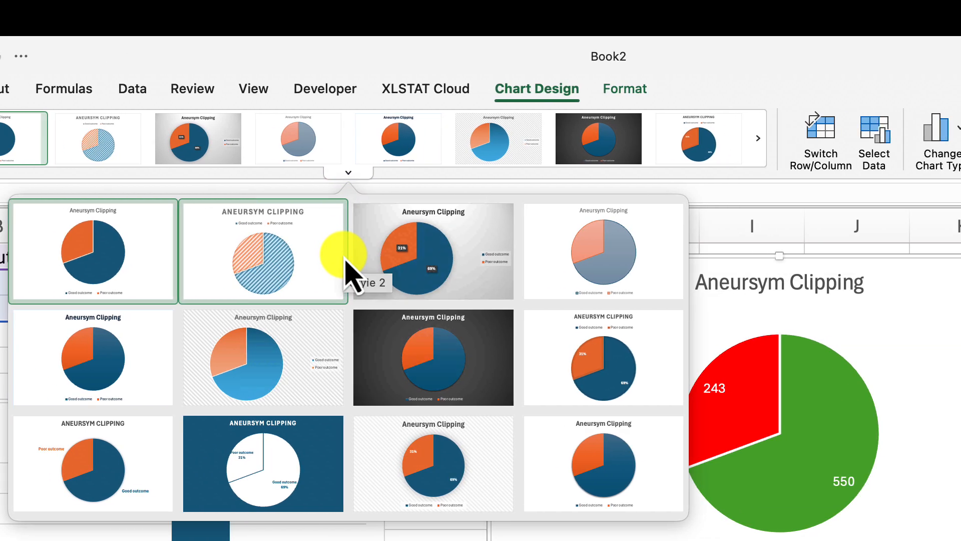
pyautogui.click(443, 330)
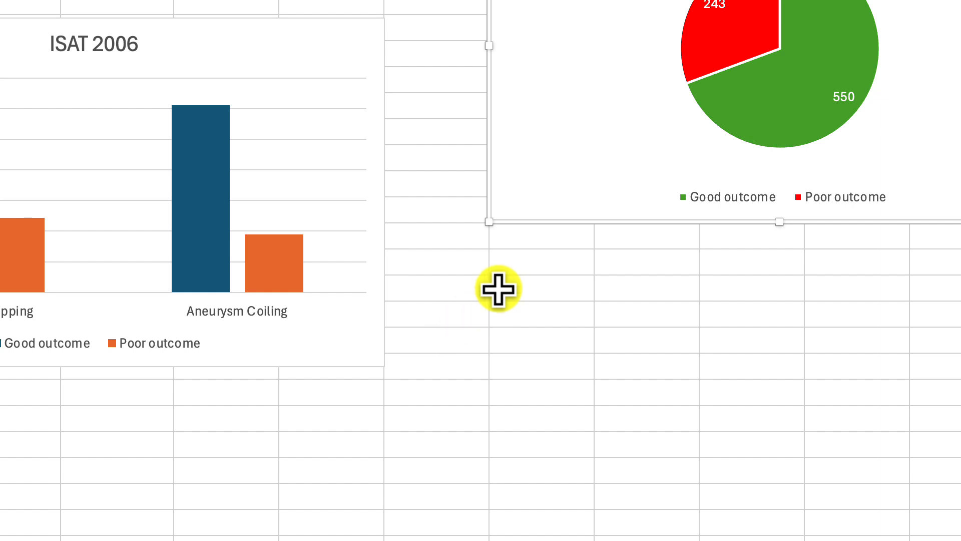
# Step: Open the pie chart's data source settings and move the dialog off the pie
pyautogui.doubleClick(635, 69)
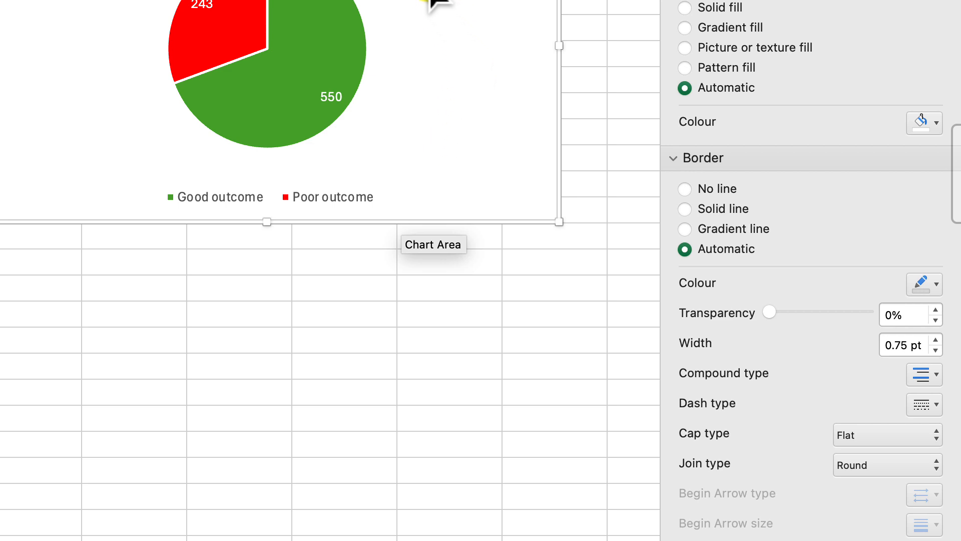
pyautogui.rightClick(429, 0)
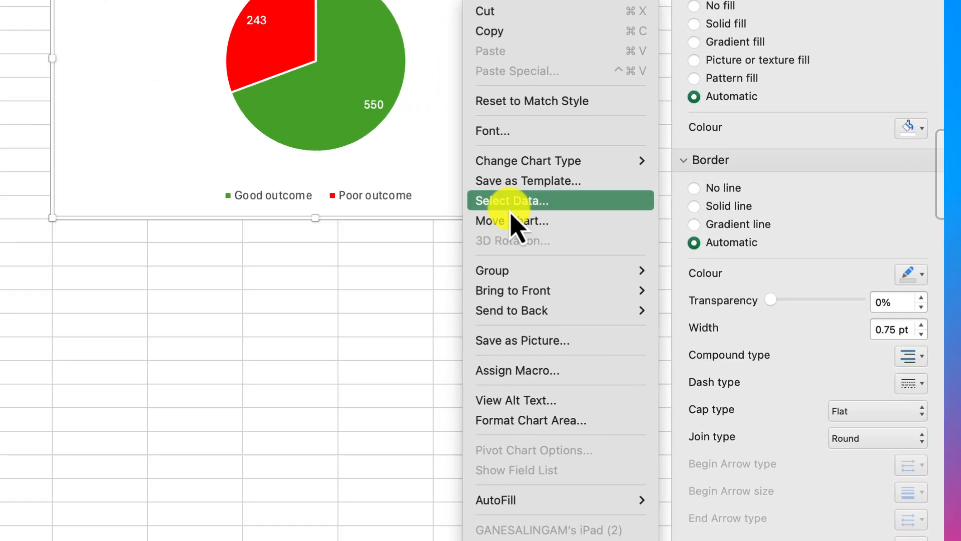
pyautogui.click(510, 205)
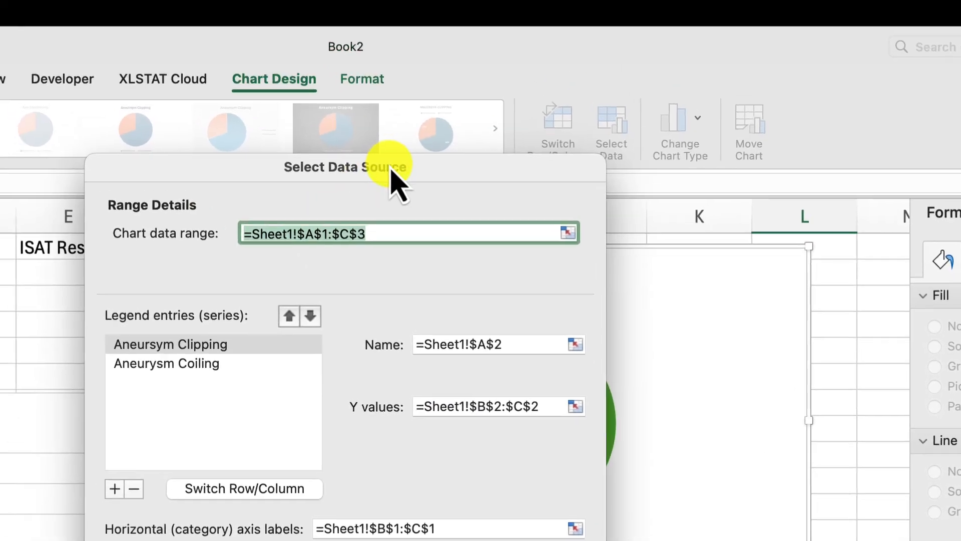
pyautogui.moveTo(219, 0); pyautogui.dragTo(0, 231)
pyautogui.moveTo(199, 324); pyautogui.dragTo(190, 288)
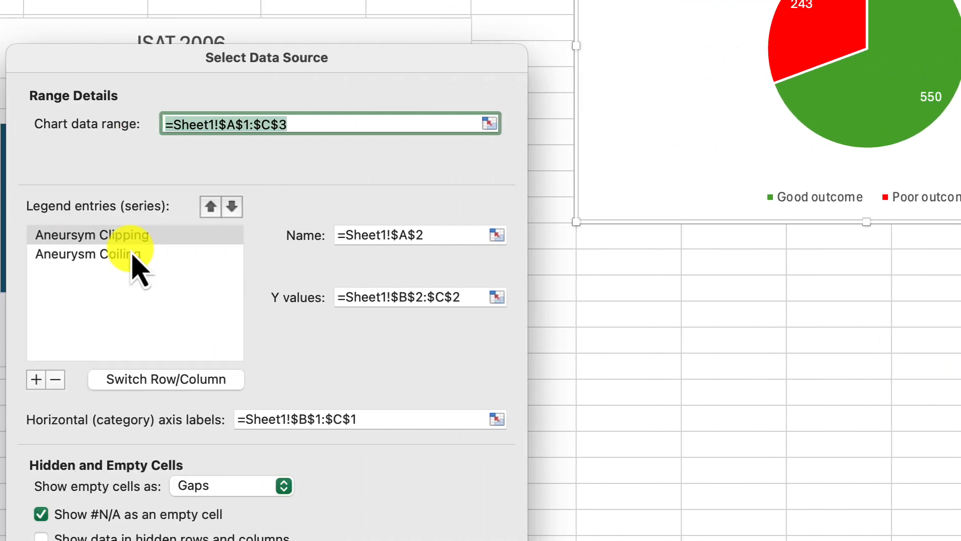
# Step: Check the Aneurysm Coiling series in the pie chart's data source settings, close them, and reopen them once more to review the ranges
pyautogui.click(133, 262)
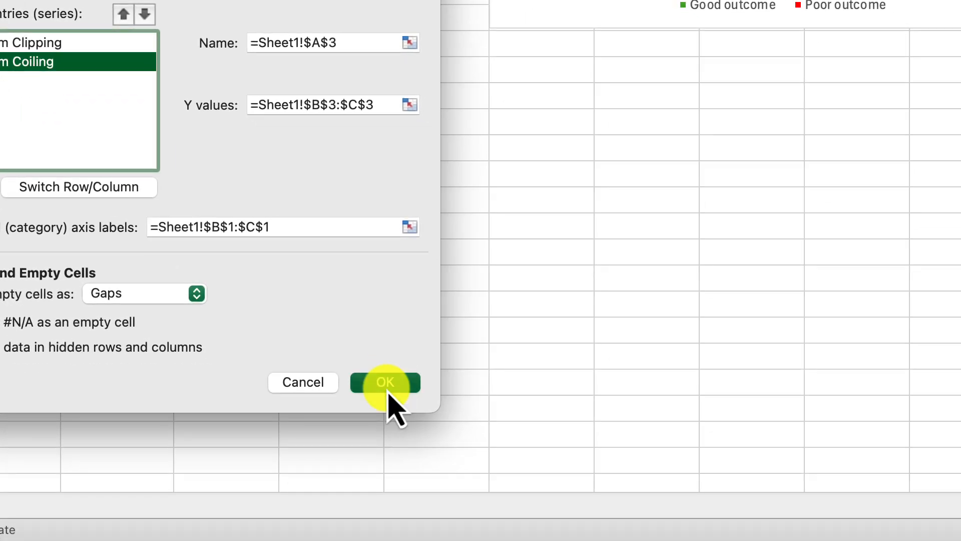
pyautogui.click(646, 540)
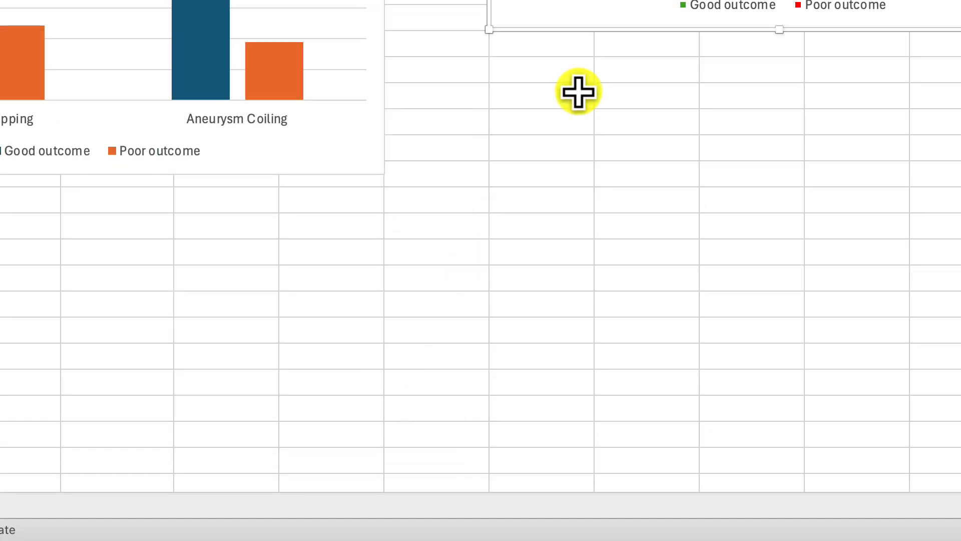
pyautogui.hscroll(3, 730, 48)
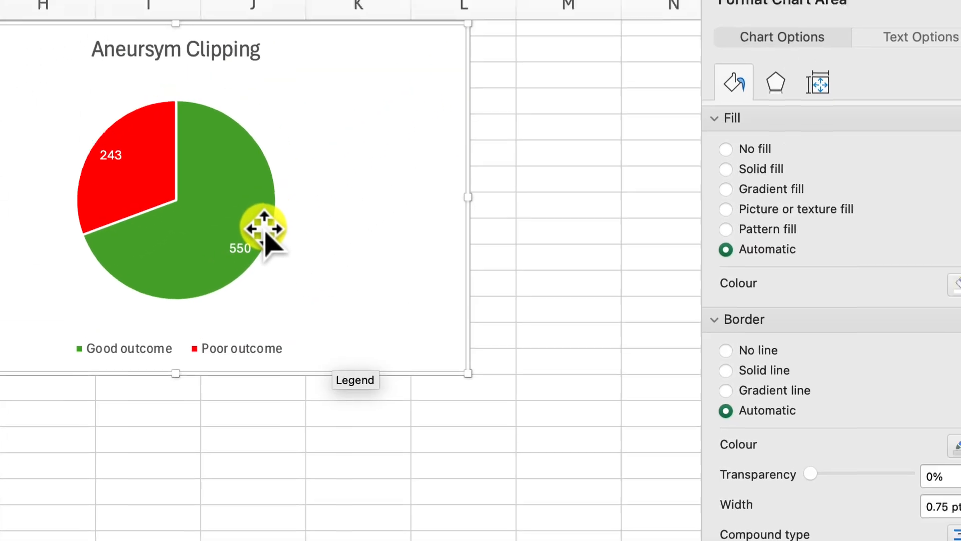
pyautogui.moveTo(457, 91)
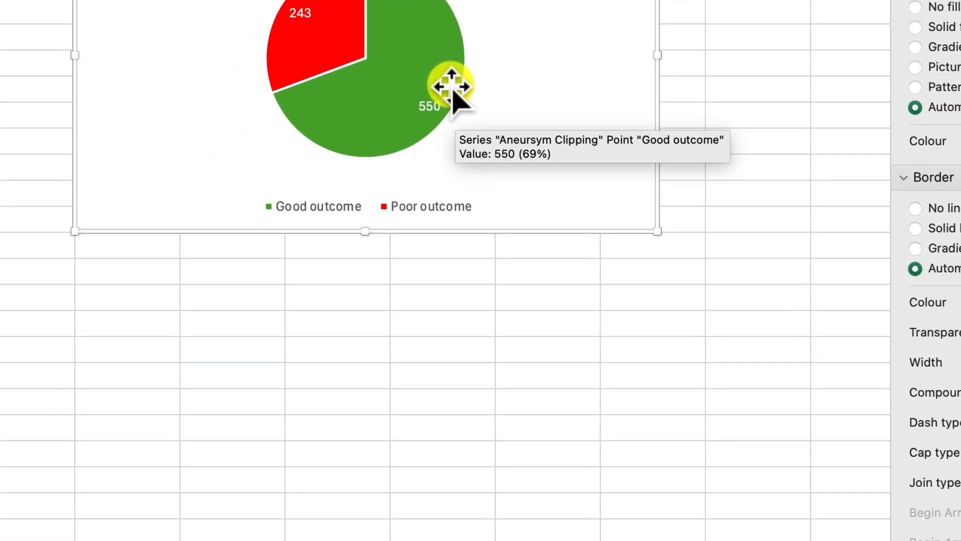
pyautogui.rightClick(224, 262)
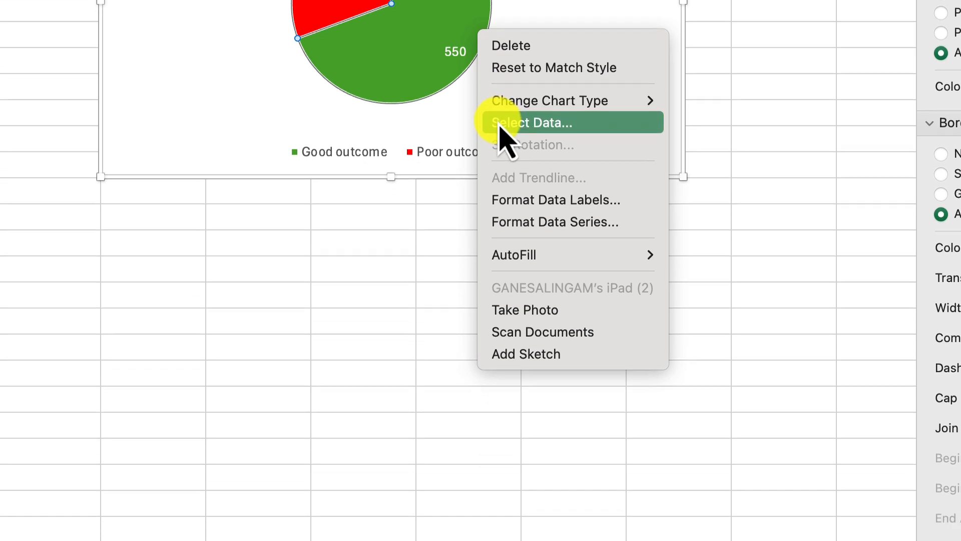
pyautogui.click(506, 160)
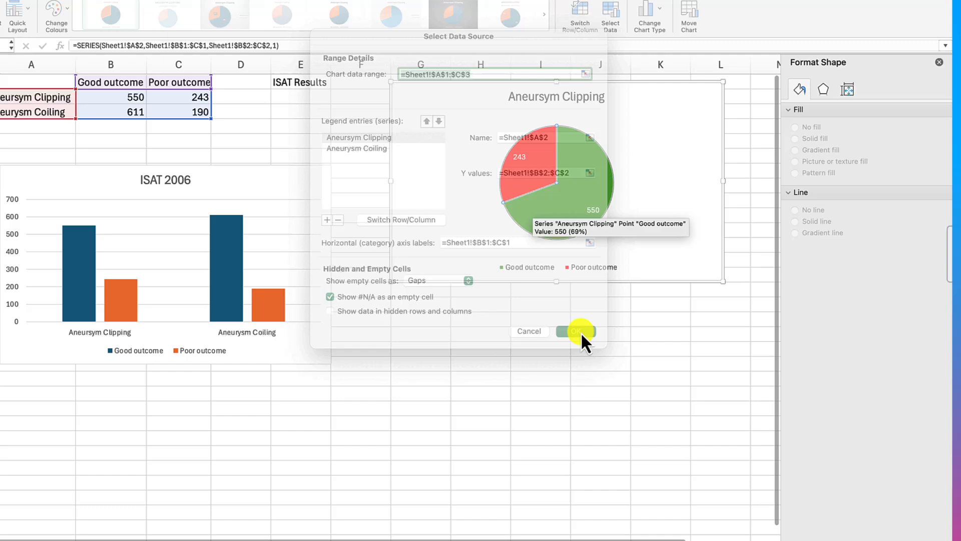
pyautogui.click(567, 313)
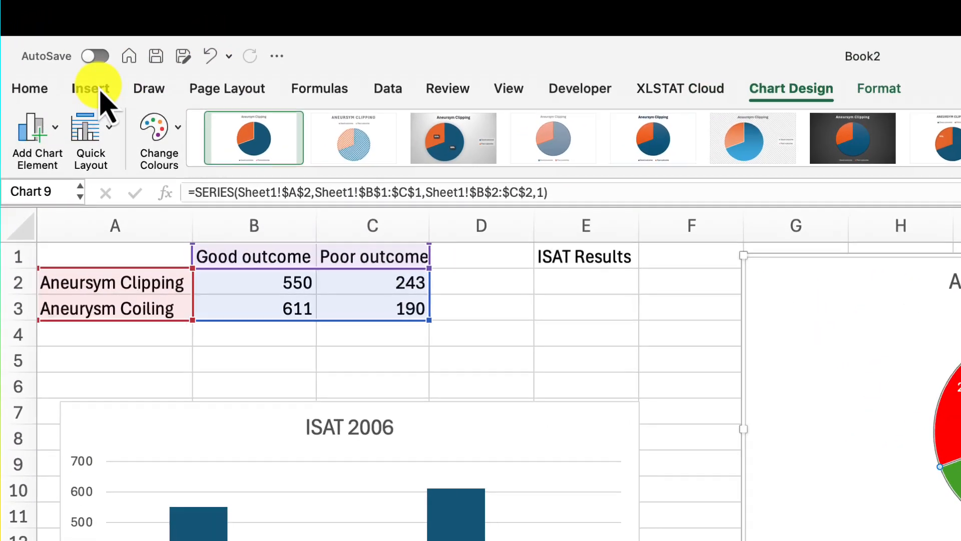
# Step: Move the Aneursym Clipping pie chart down so that it starts at about row 3 of column G
pyautogui.click(95, 90)
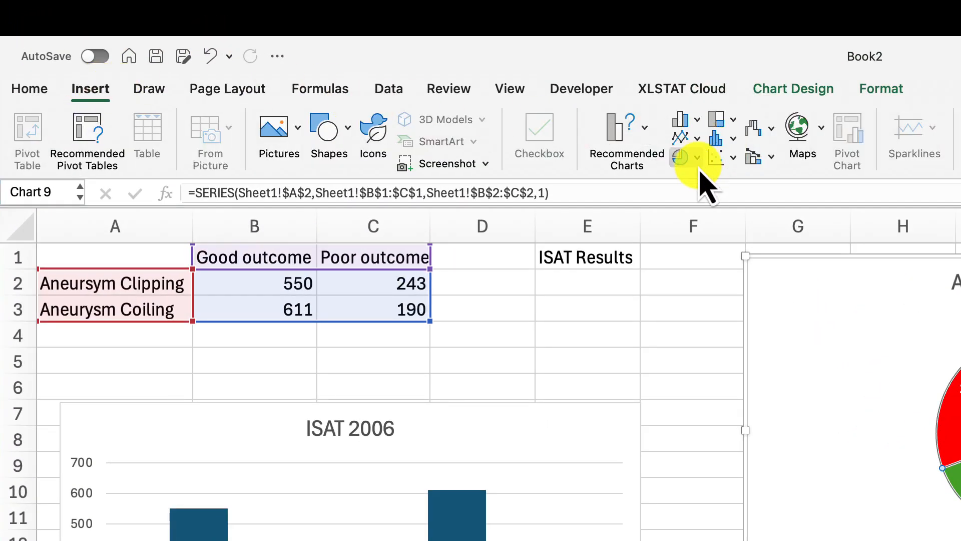
pyautogui.click(681, 157)
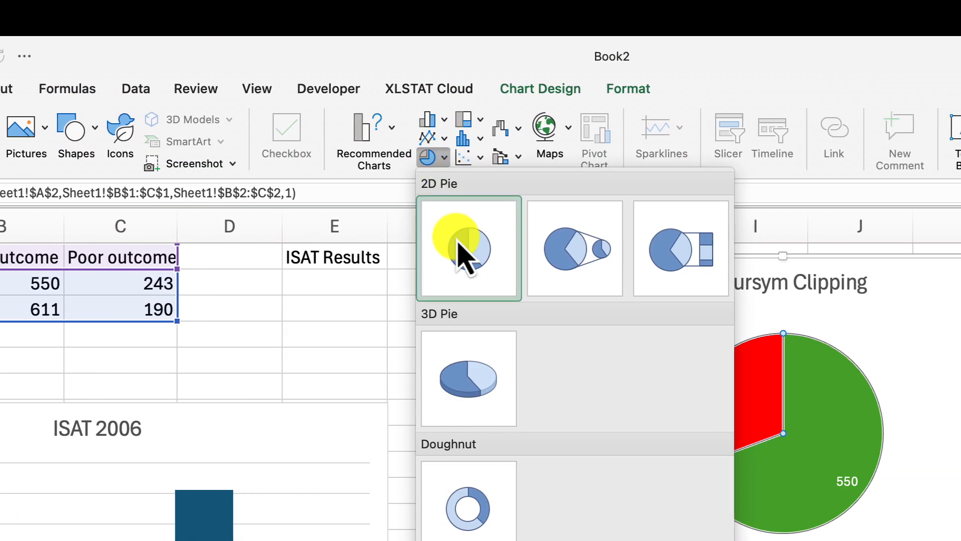
pyautogui.click(457, 240)
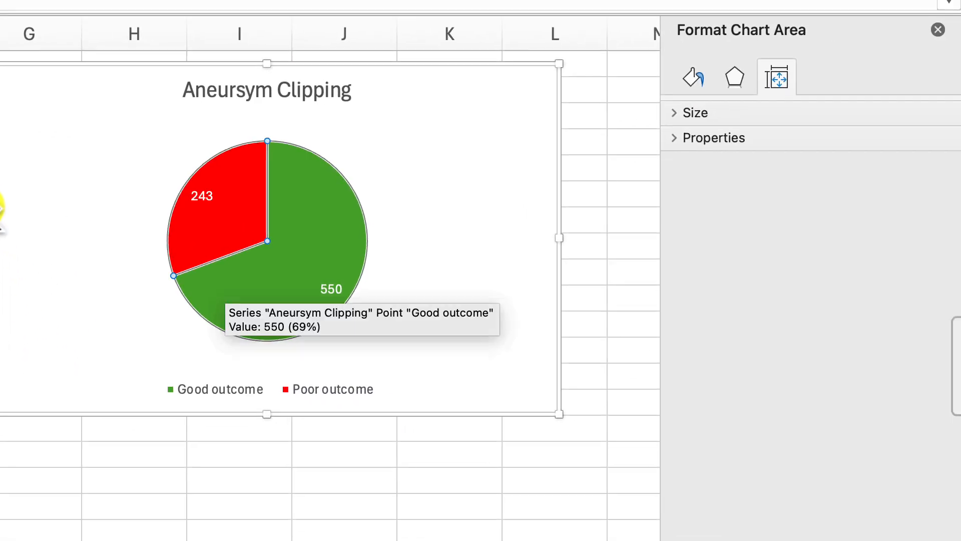
pyautogui.moveTo(32, 90); pyautogui.dragTo(33, 133)
pyautogui.moveTo(546, 133); pyautogui.dragTo(530, 114)
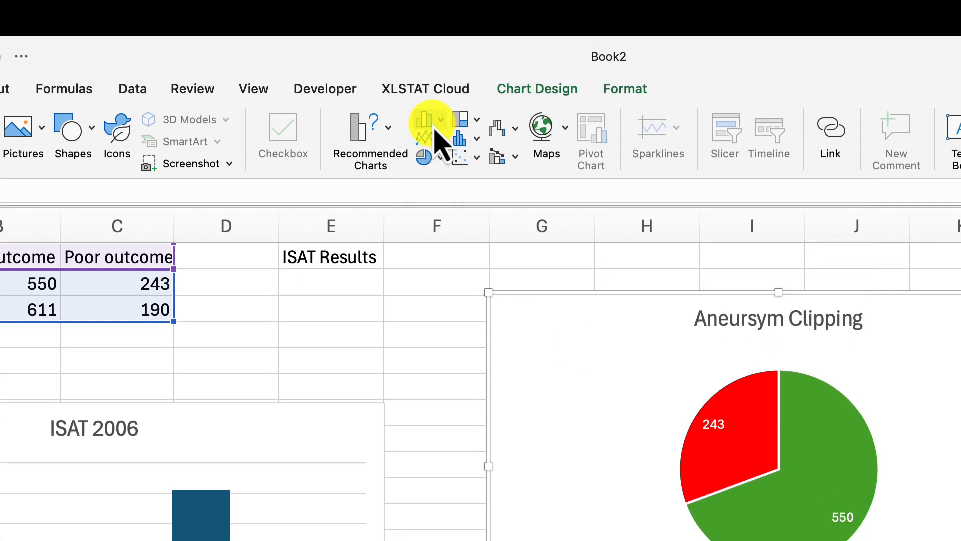
pyautogui.click(434, 49)
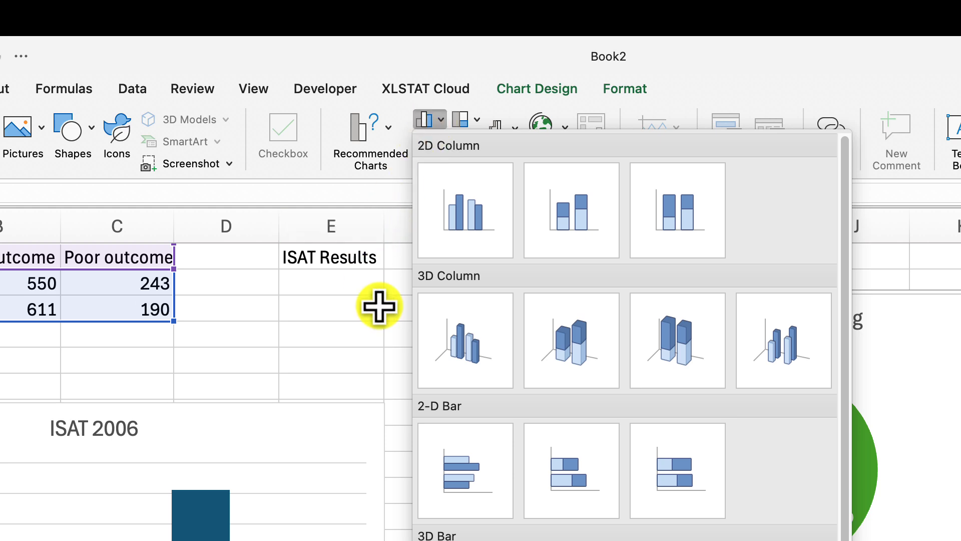
pyautogui.click(383, 247)
pyautogui.click(528, 328)
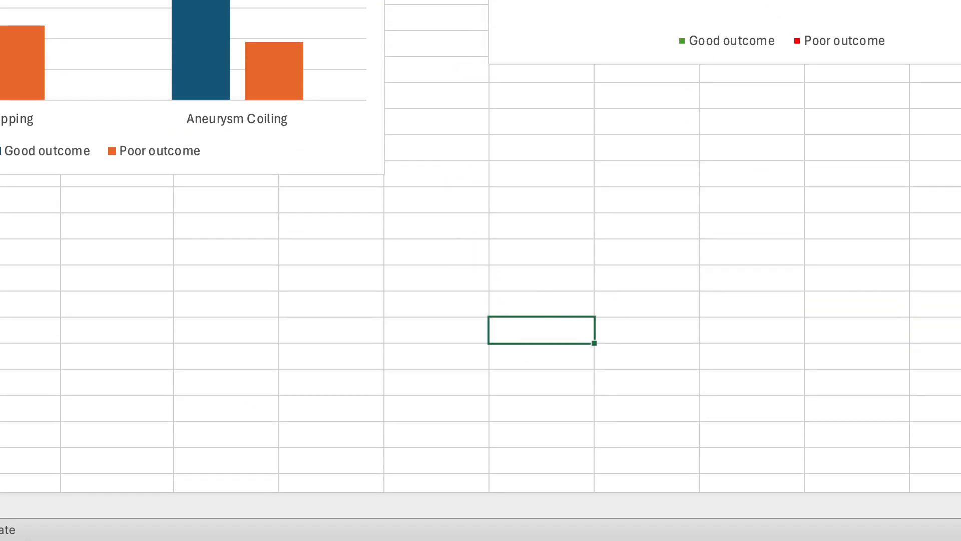
pyautogui.click(434, 36)
pyautogui.click(452, 252)
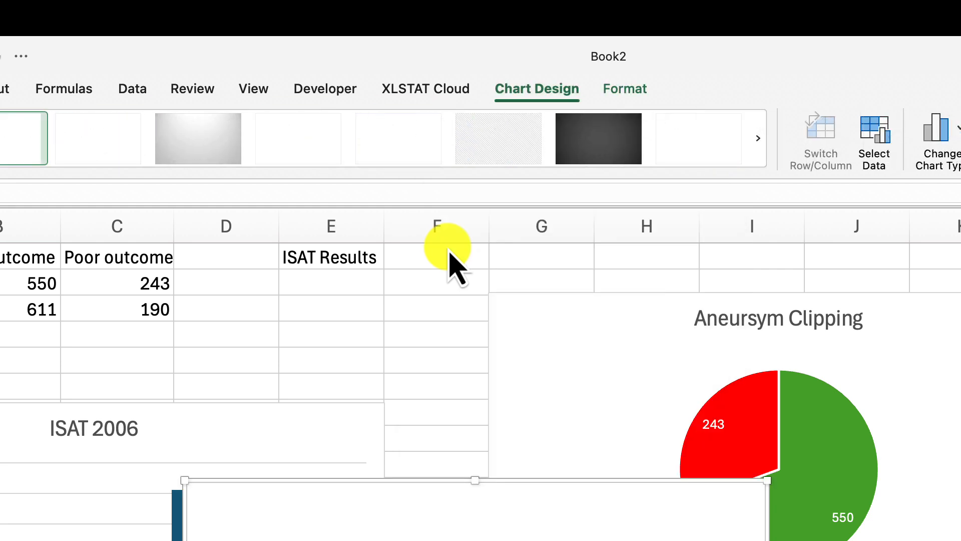
pyautogui.click(427, 464)
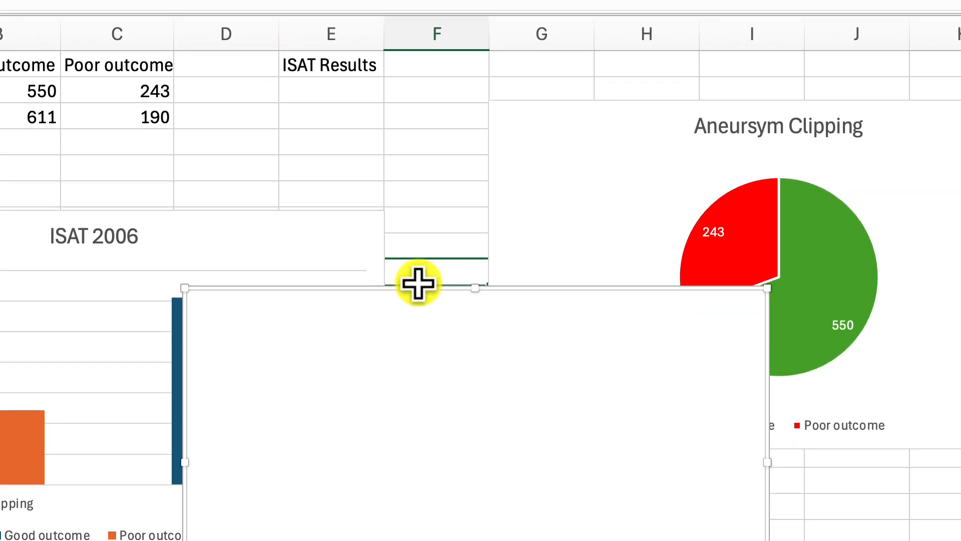
pyautogui.click(421, 307)
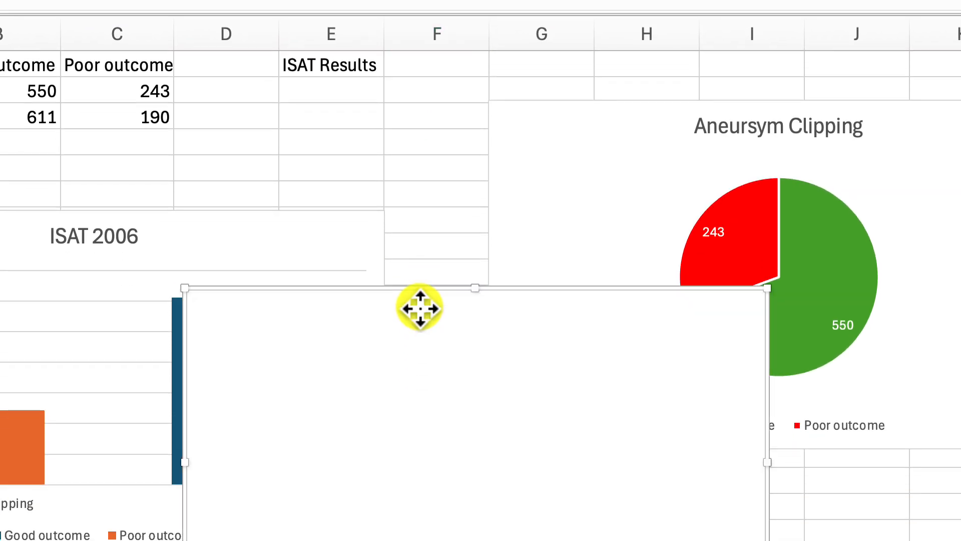
pyautogui.press('Delete')
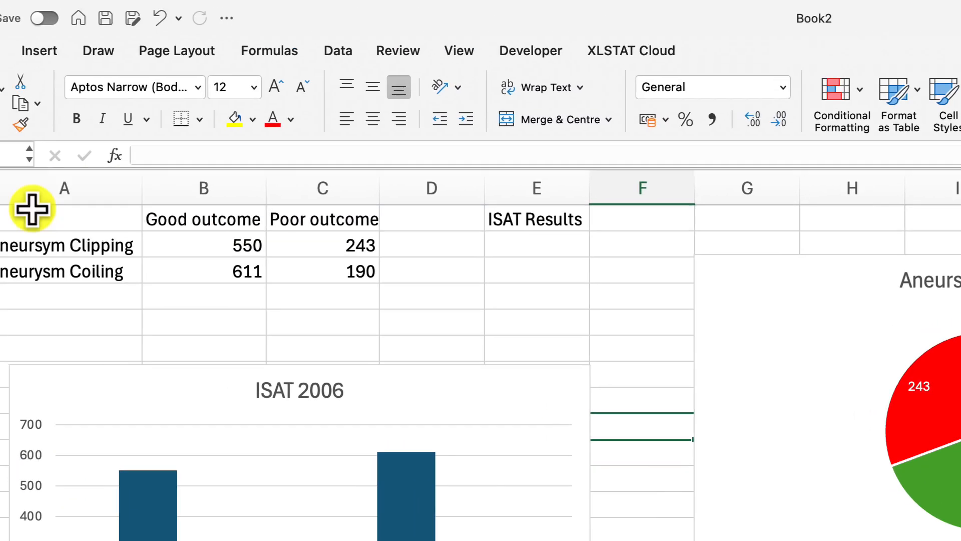
# Step: Insert a second 2D pie chart from cells A1:C3 and place it below the Aneursym Clipping pie
pyautogui.click(102, 265)
pyautogui.moveTo(103, 265); pyautogui.dragTo(358, 311)
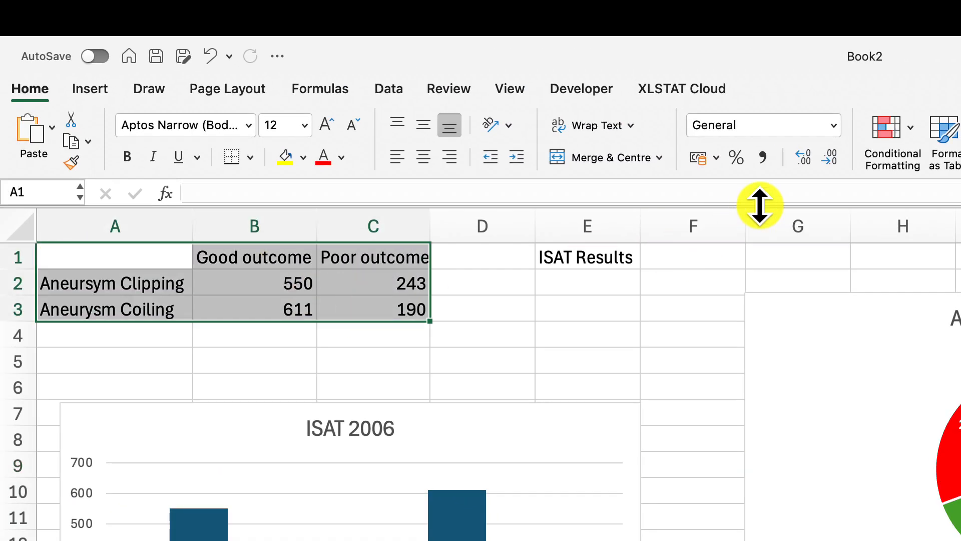
pyautogui.click(94, 88)
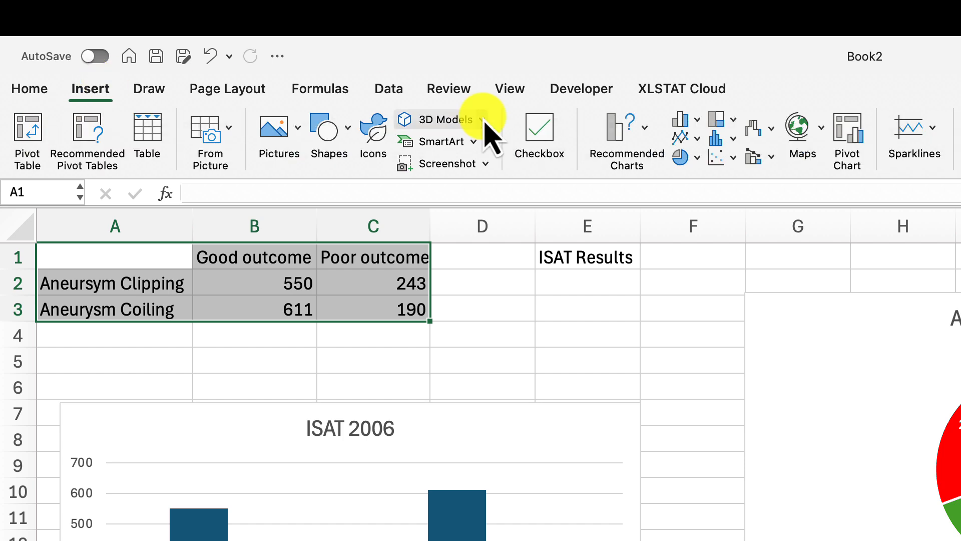
pyautogui.click(681, 157)
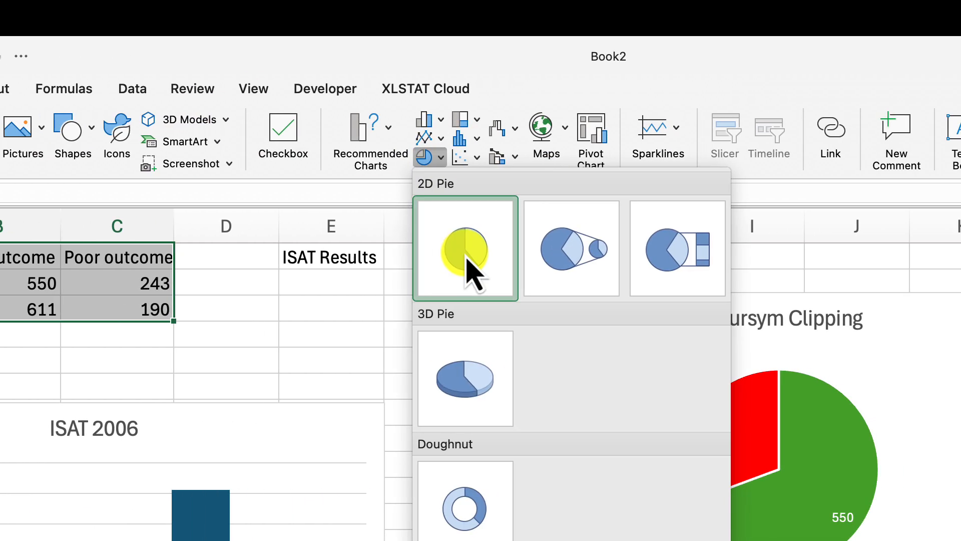
pyautogui.click(470, 271)
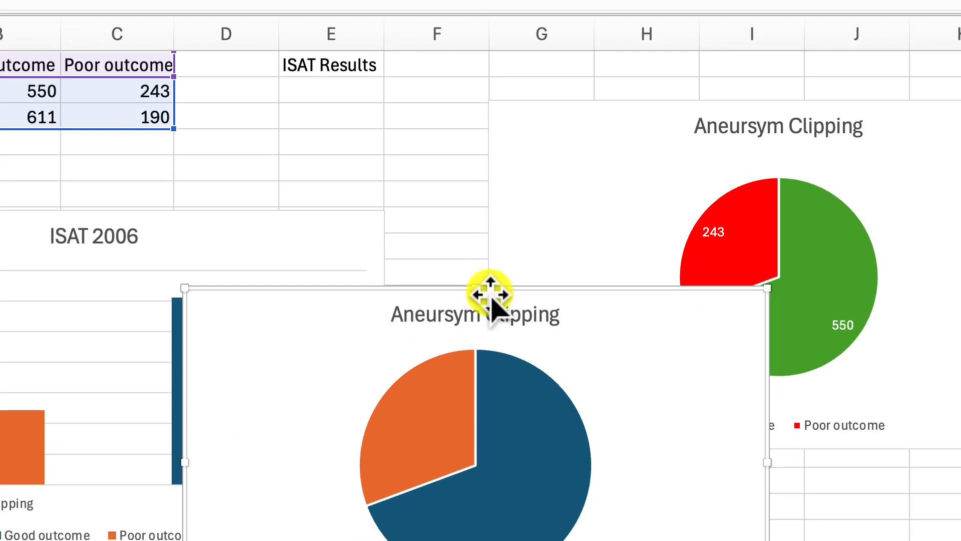
pyautogui.moveTo(491, 295); pyautogui.dragTo(563, 288)
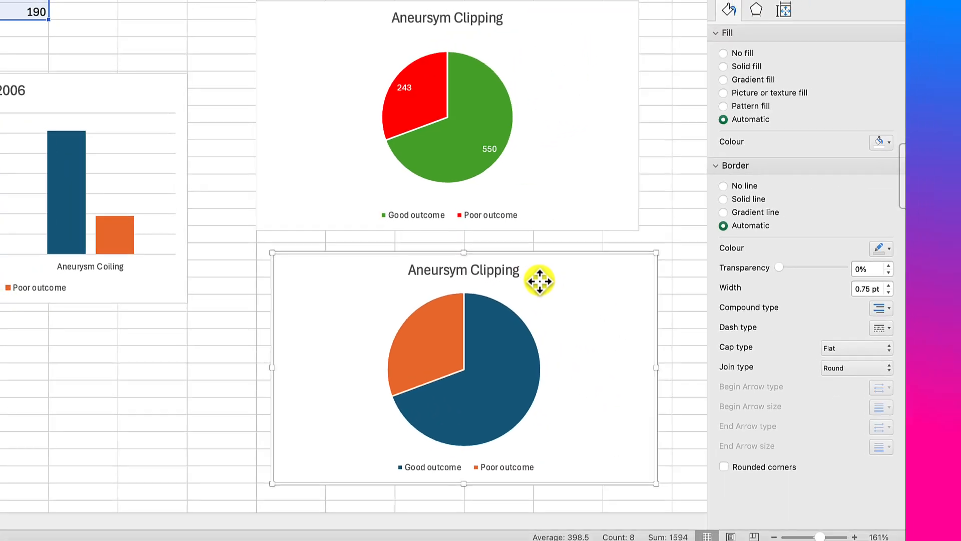
# Step: Remove the Aneursym Clipping series from the new pie chart's data source so it plots Aneurysm Coiling
pyautogui.rightClick(623, 321)
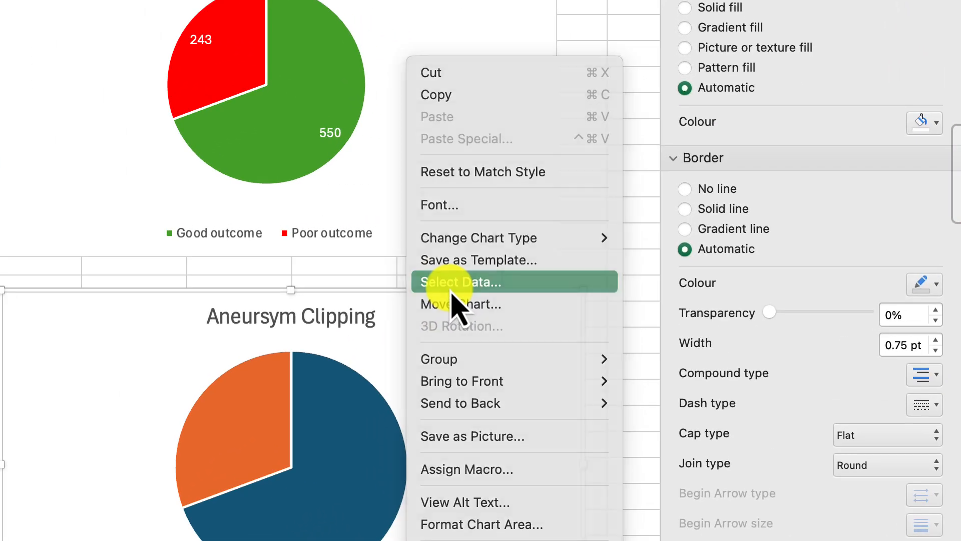
pyautogui.click(451, 290)
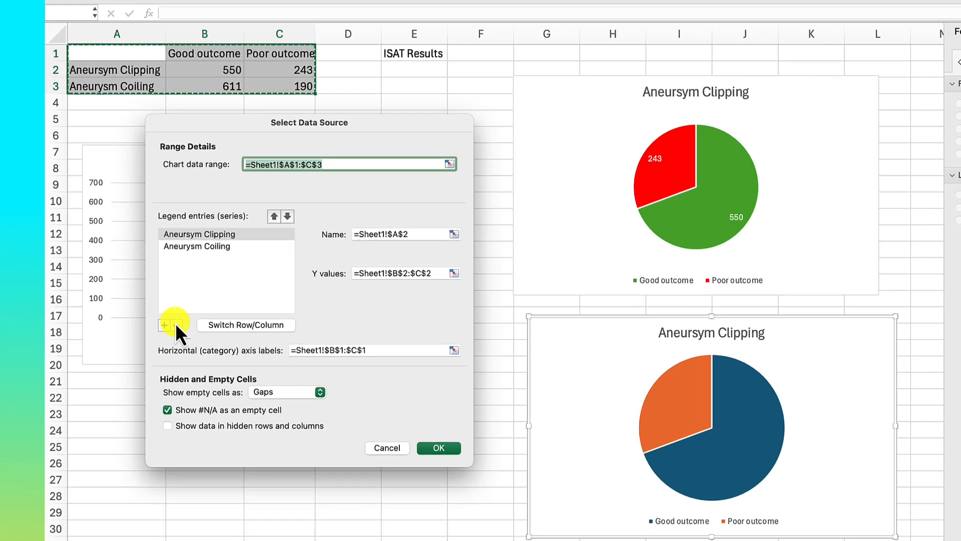
pyautogui.click(176, 325)
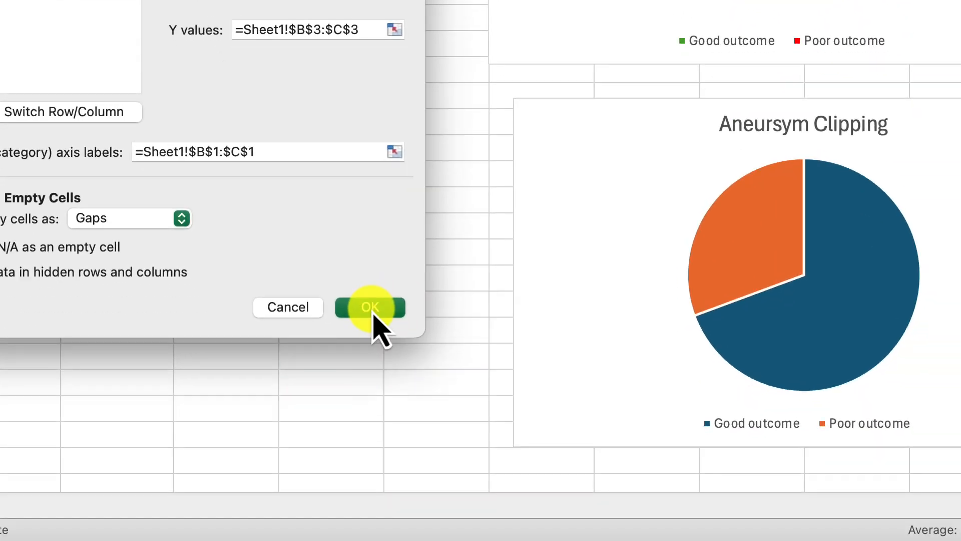
pyautogui.click(370, 307)
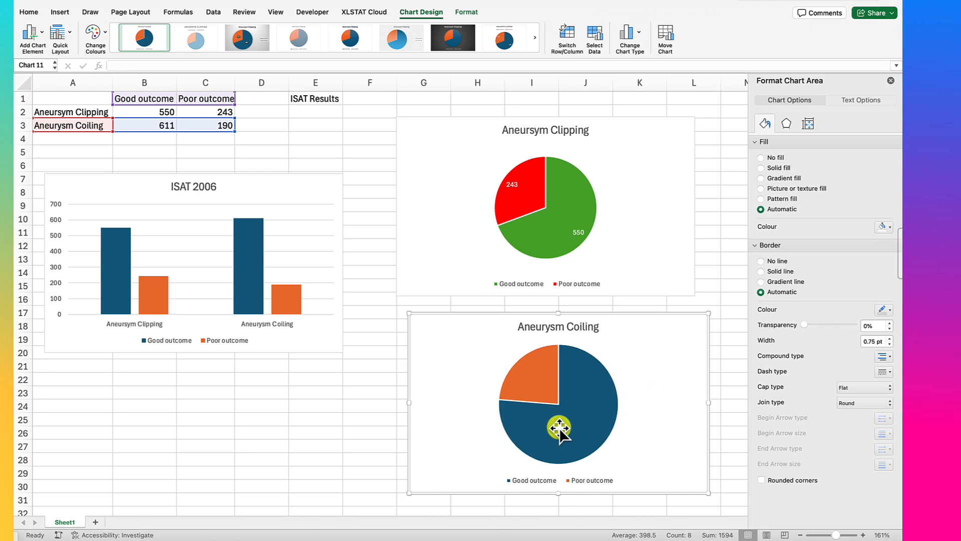
# Step: Fill the Coiling pie's Good outcome slice with the green theme colour and its Poor outcome slice with standard red
pyautogui.click(584, 431)
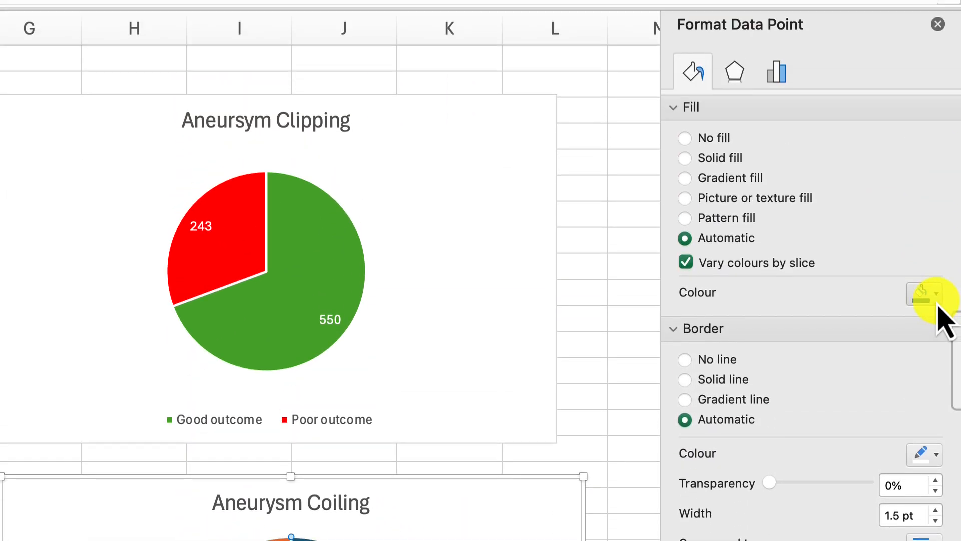
pyautogui.click(935, 300)
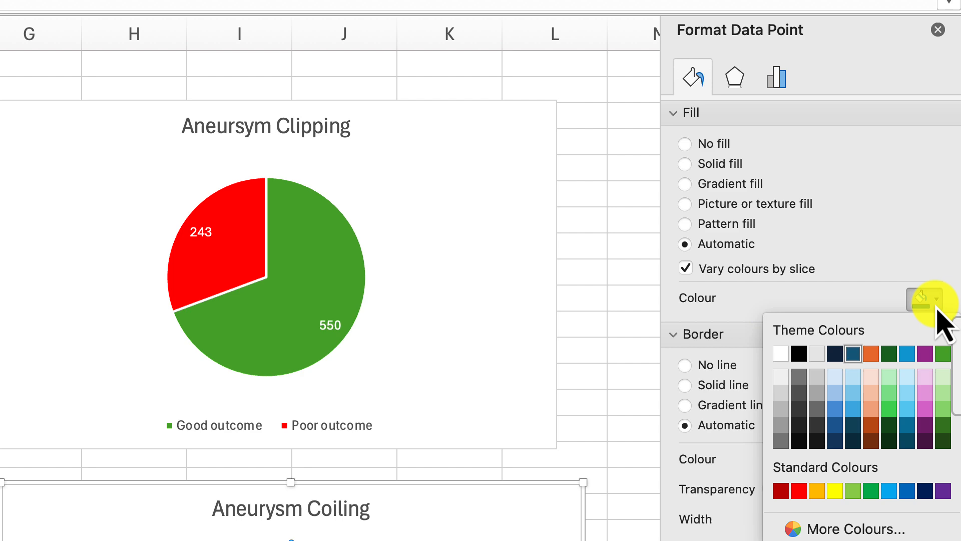
pyautogui.click(935, 370)
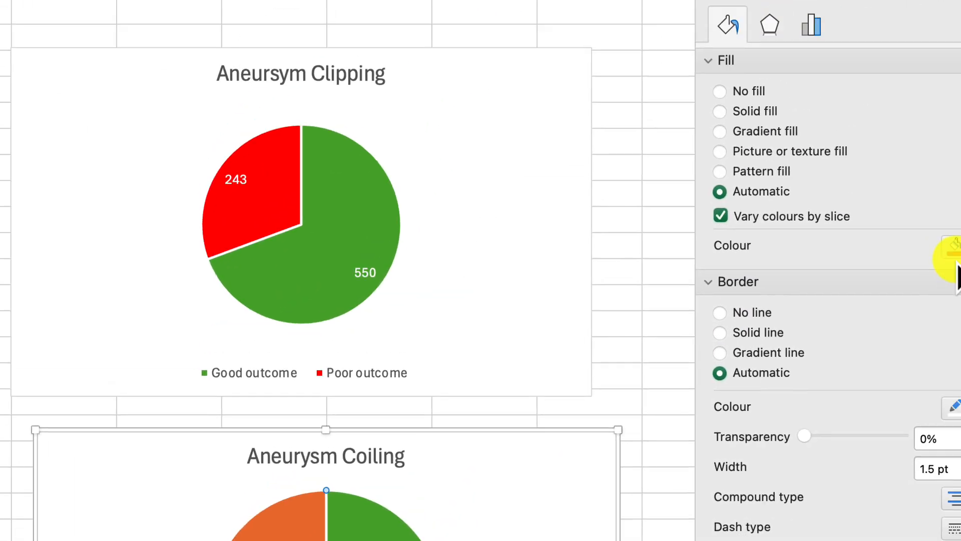
pyautogui.click(925, 300)
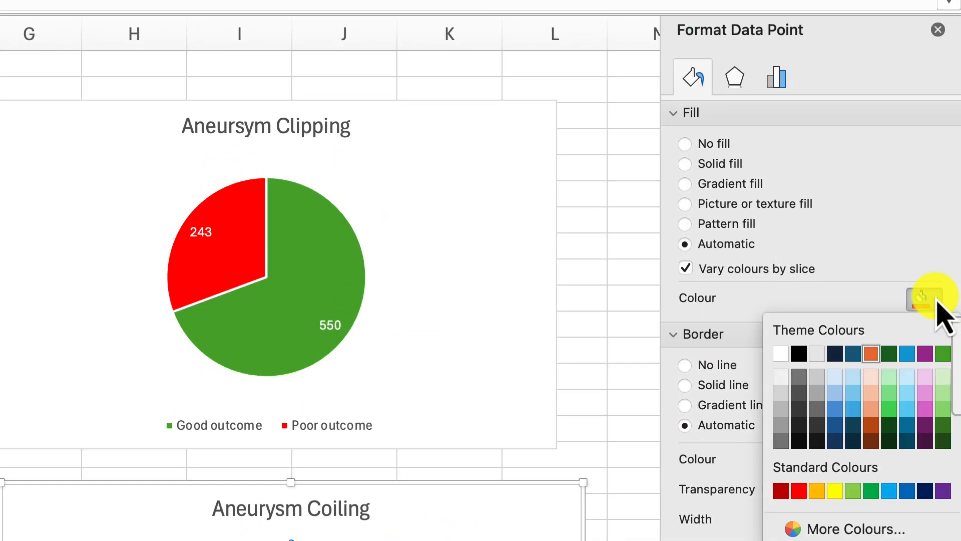
pyautogui.click(800, 490)
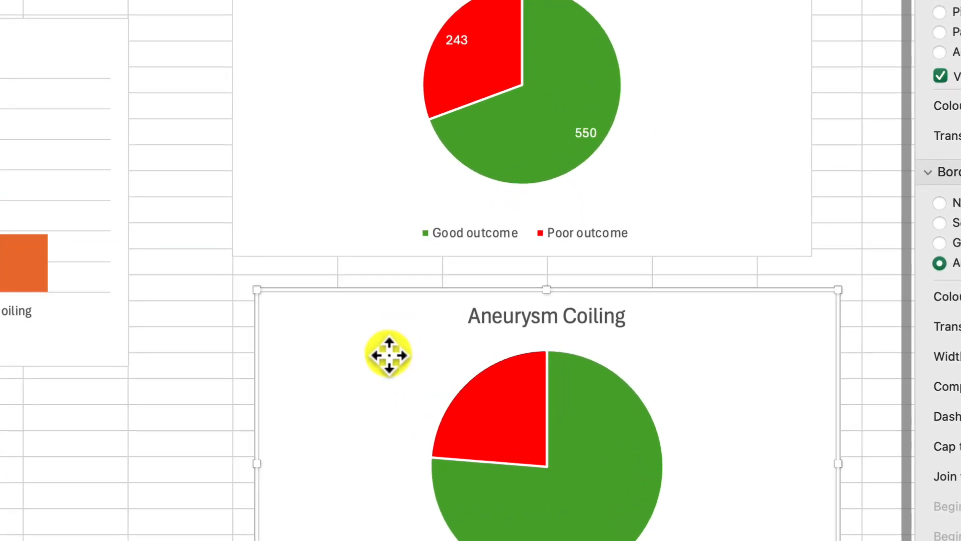
# Step: Review the Coiling pie's data source settings with the dialog moved off the chart, and close them
pyautogui.click(499, 360)
pyautogui.rightClick(370, 319)
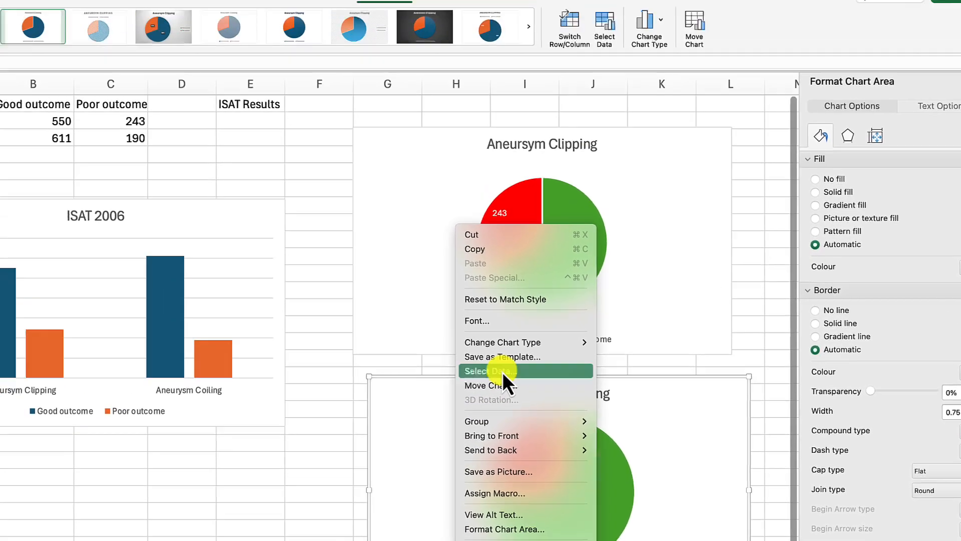
pyautogui.click(410, 250)
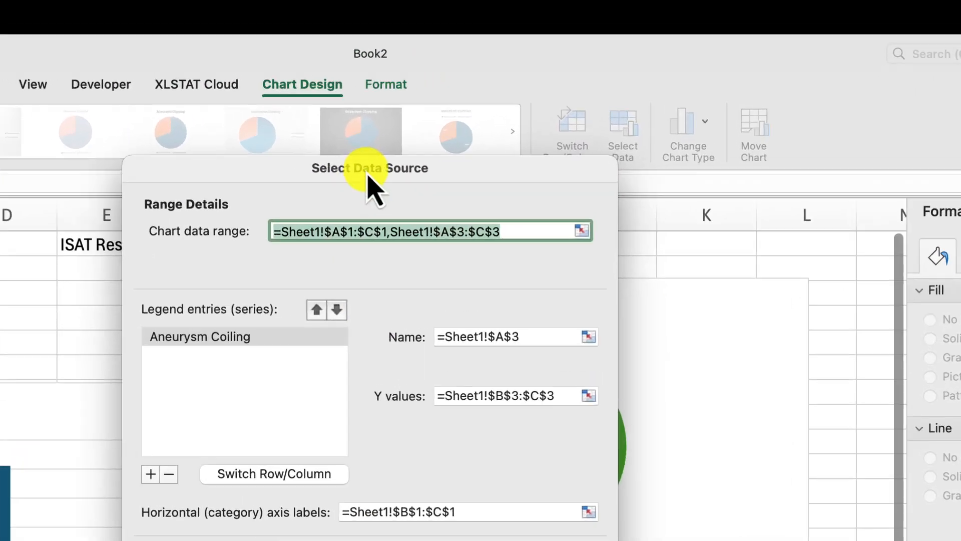
pyautogui.moveTo(368, 176); pyautogui.dragTo(0, 466)
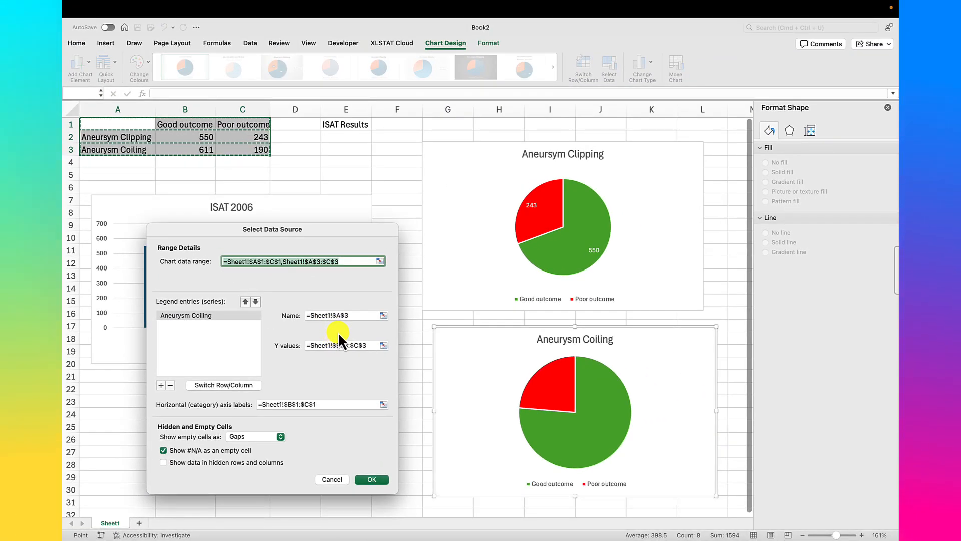
pyautogui.click(382, 480)
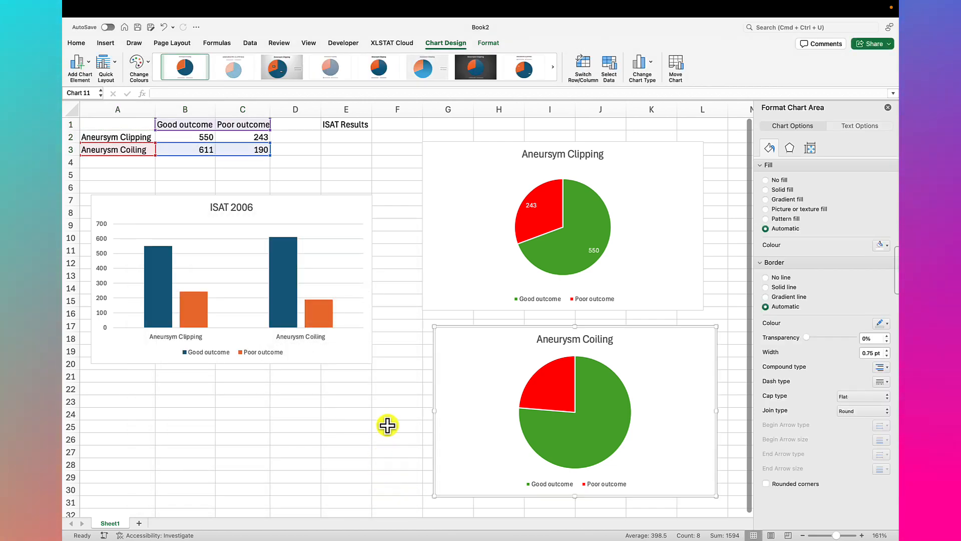